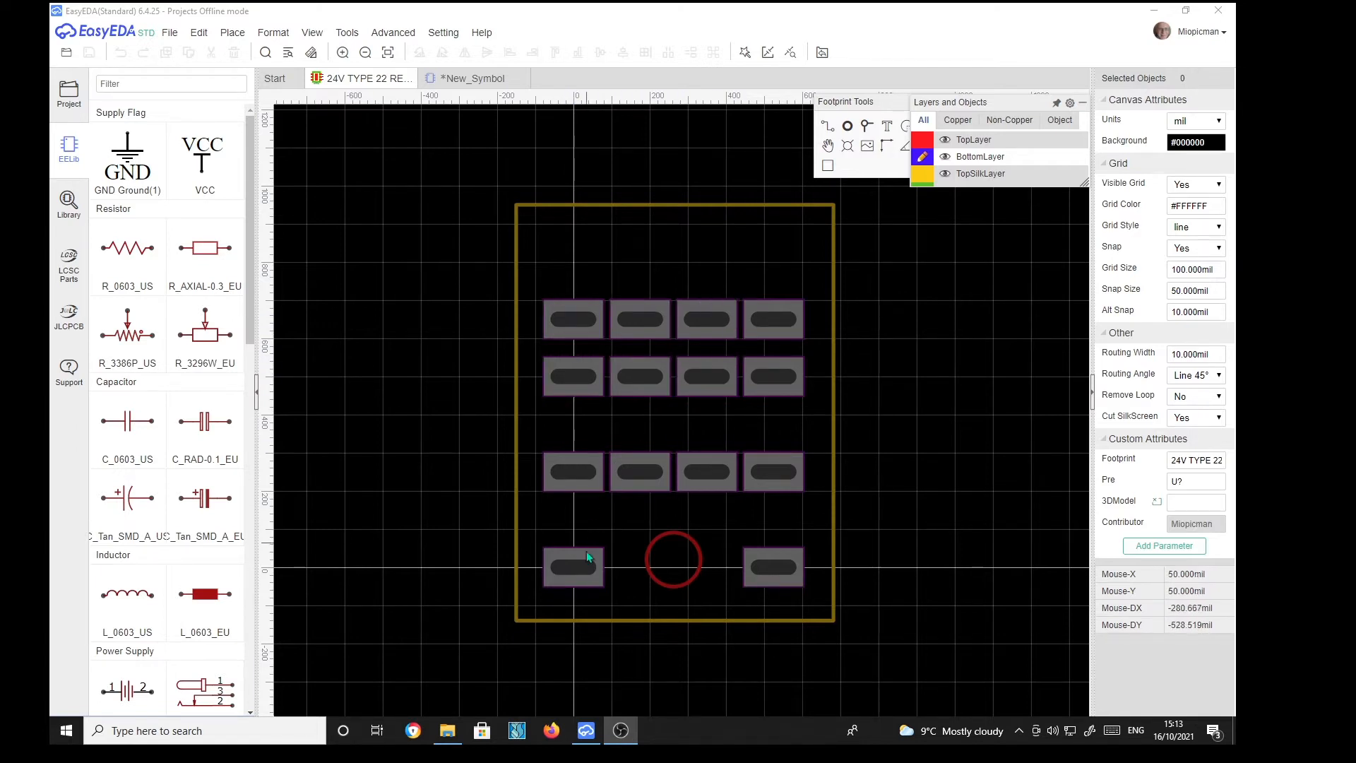
Switch to the new symbol document and look through the library's SS-12D02-VG4, SK-12D02-VG5, SK-12E12-G5 and SS-12F44-G5 switch variants
{"action": "left_click", "coordinate": [458, 83]}
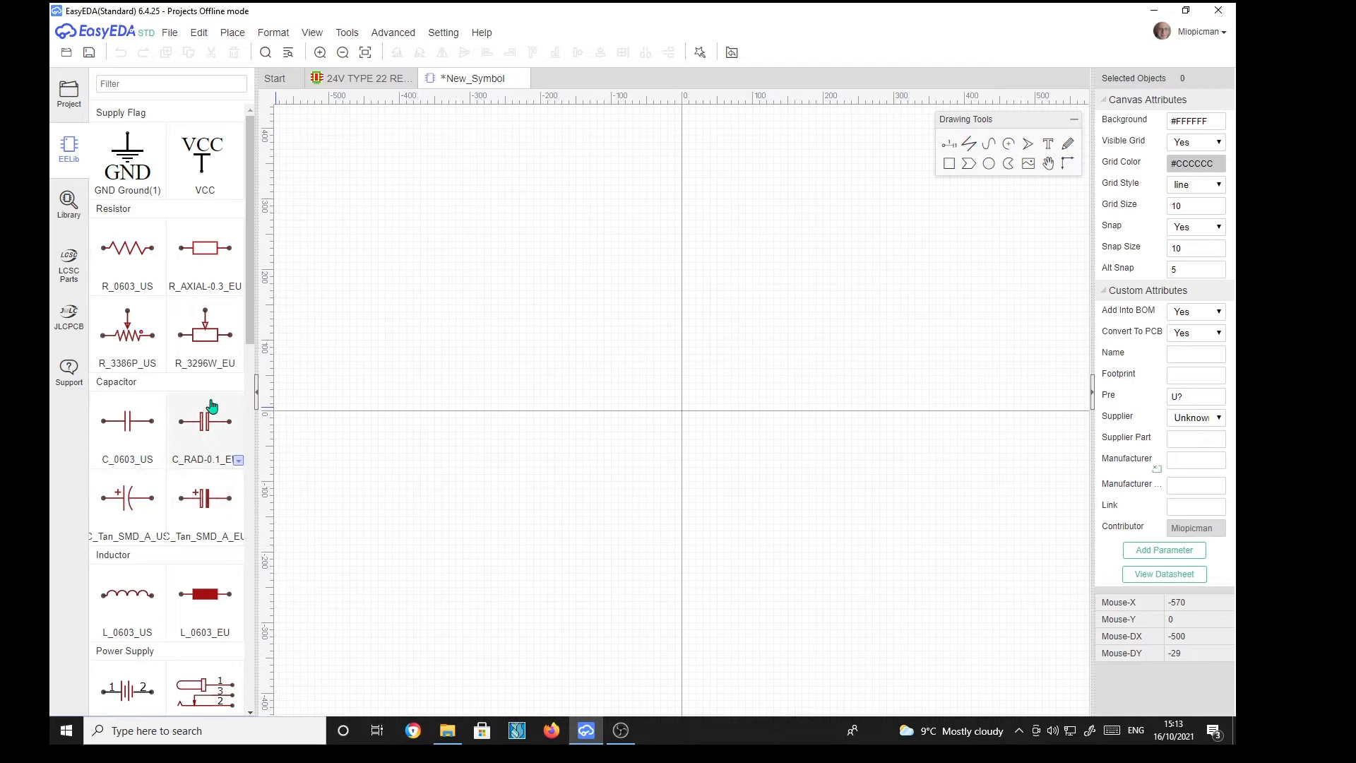
{"action": "left_click_drag", "start_coordinate": [251, 342], "coordinate": [260, 612]}
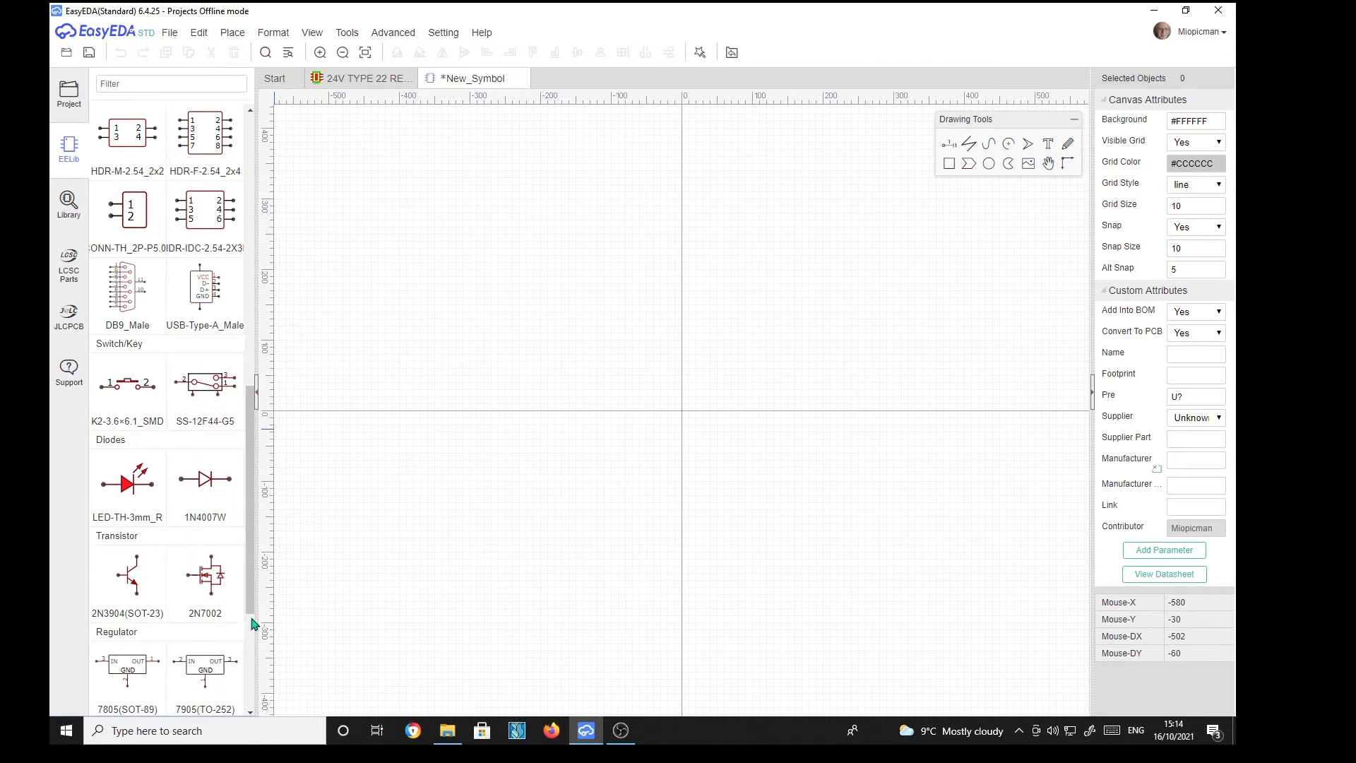
{"action": "mouse_move", "coordinate": [254, 613]}
{"action": "left_mouse_down"}
{"action": "mouse_move", "coordinate": [255, 702]}
{"action": "mouse_move", "coordinate": [255, 542]}
{"action": "mouse_move", "coordinate": [254, 608]}
{"action": "left_mouse_up"}
{"action": "left_click", "coordinate": [238, 423]}
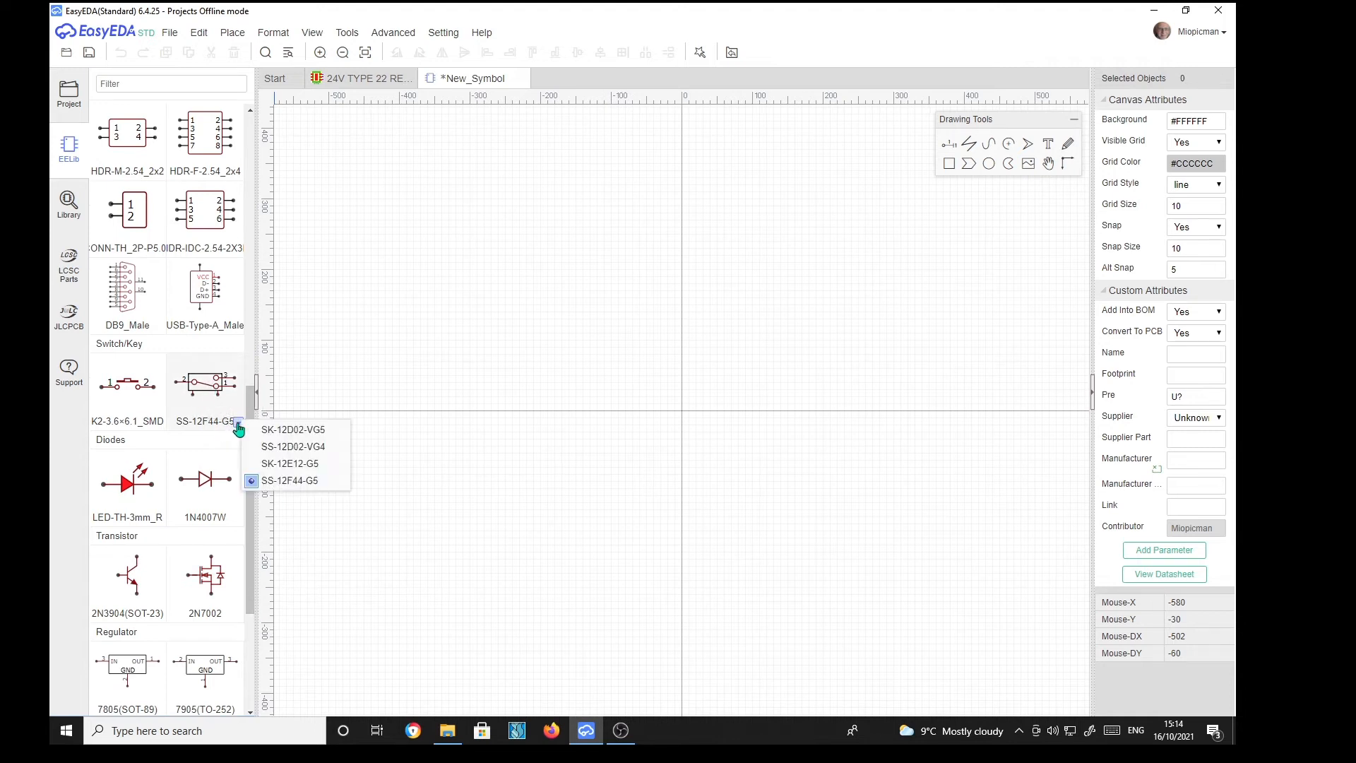
{"action": "left_click", "coordinate": [296, 447]}
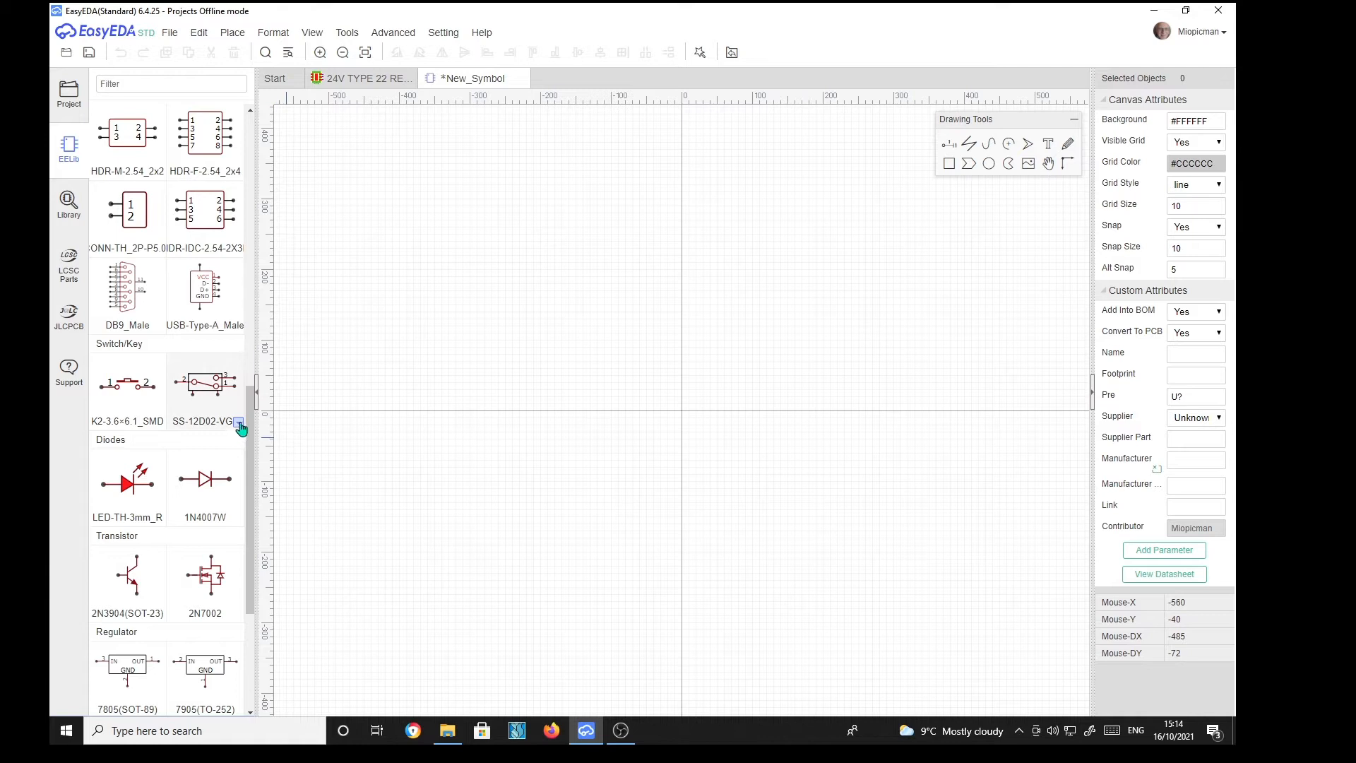
{"action": "left_click", "coordinate": [240, 424]}
{"action": "left_click", "coordinate": [287, 431]}
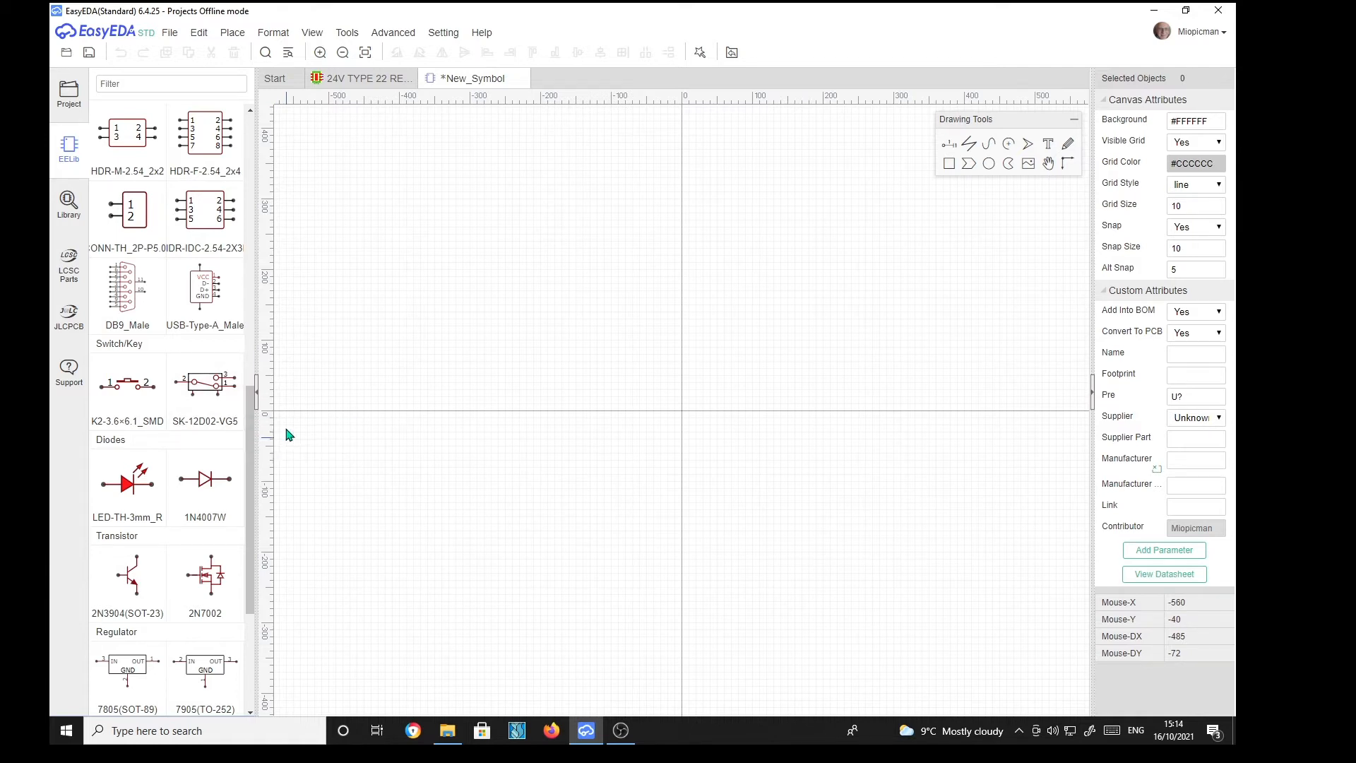
{"action": "left_click", "coordinate": [239, 425]}
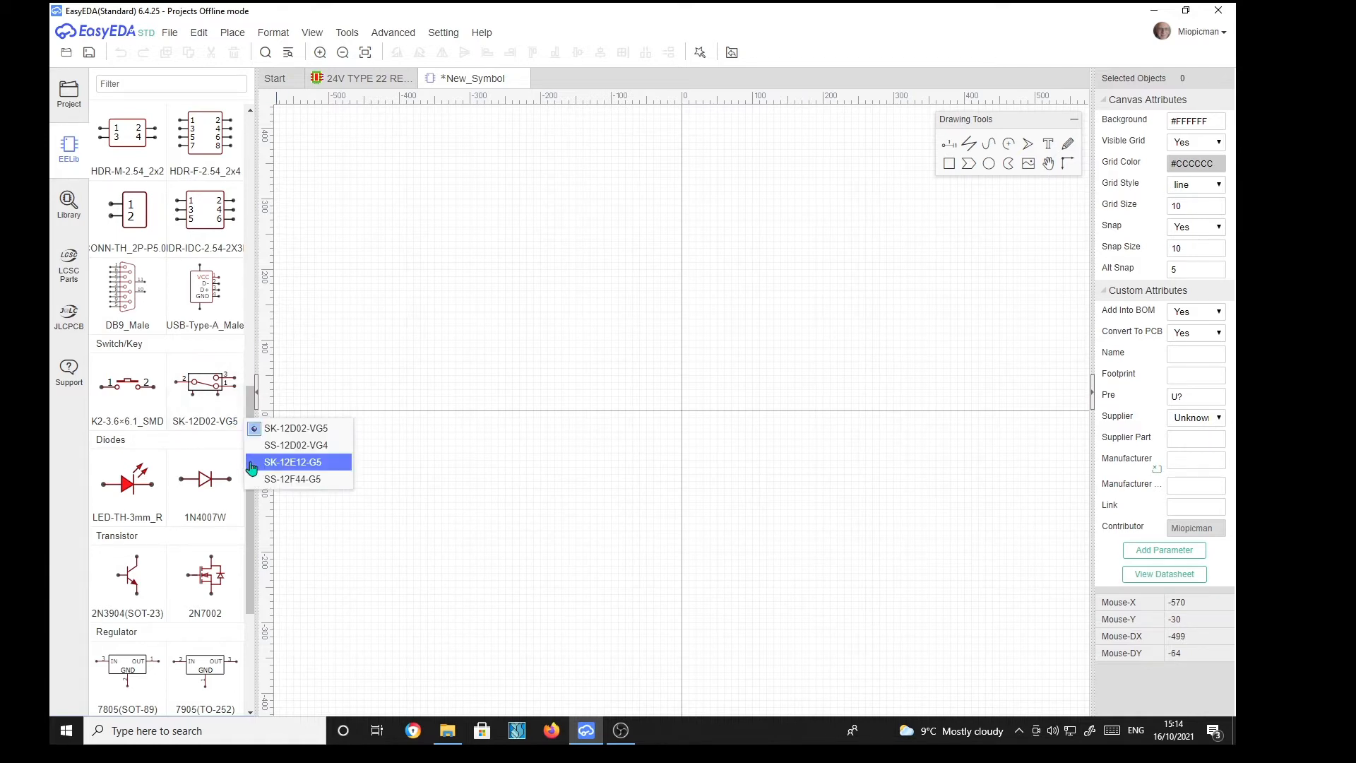
{"action": "left_click", "coordinate": [274, 463]}
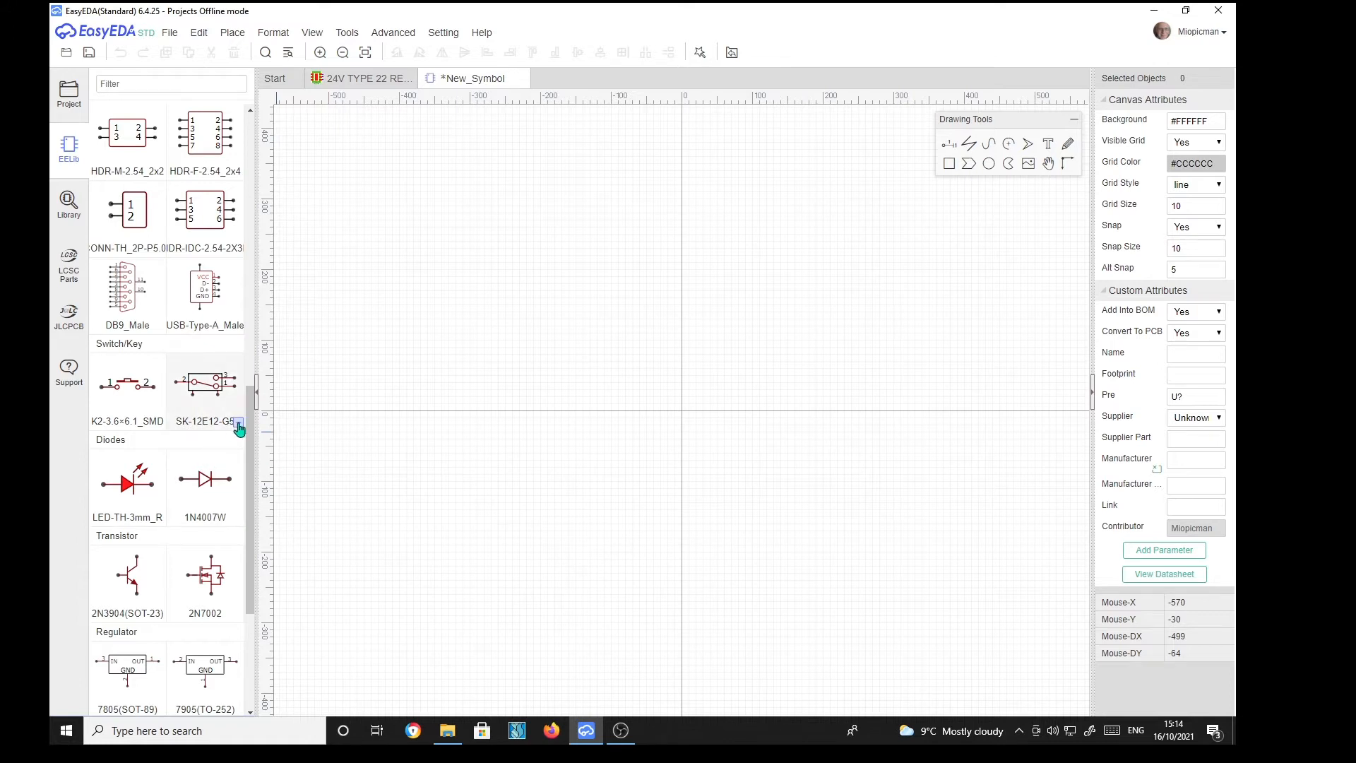
{"action": "left_click", "coordinate": [239, 423]}
{"action": "left_click", "coordinate": [275, 483]}
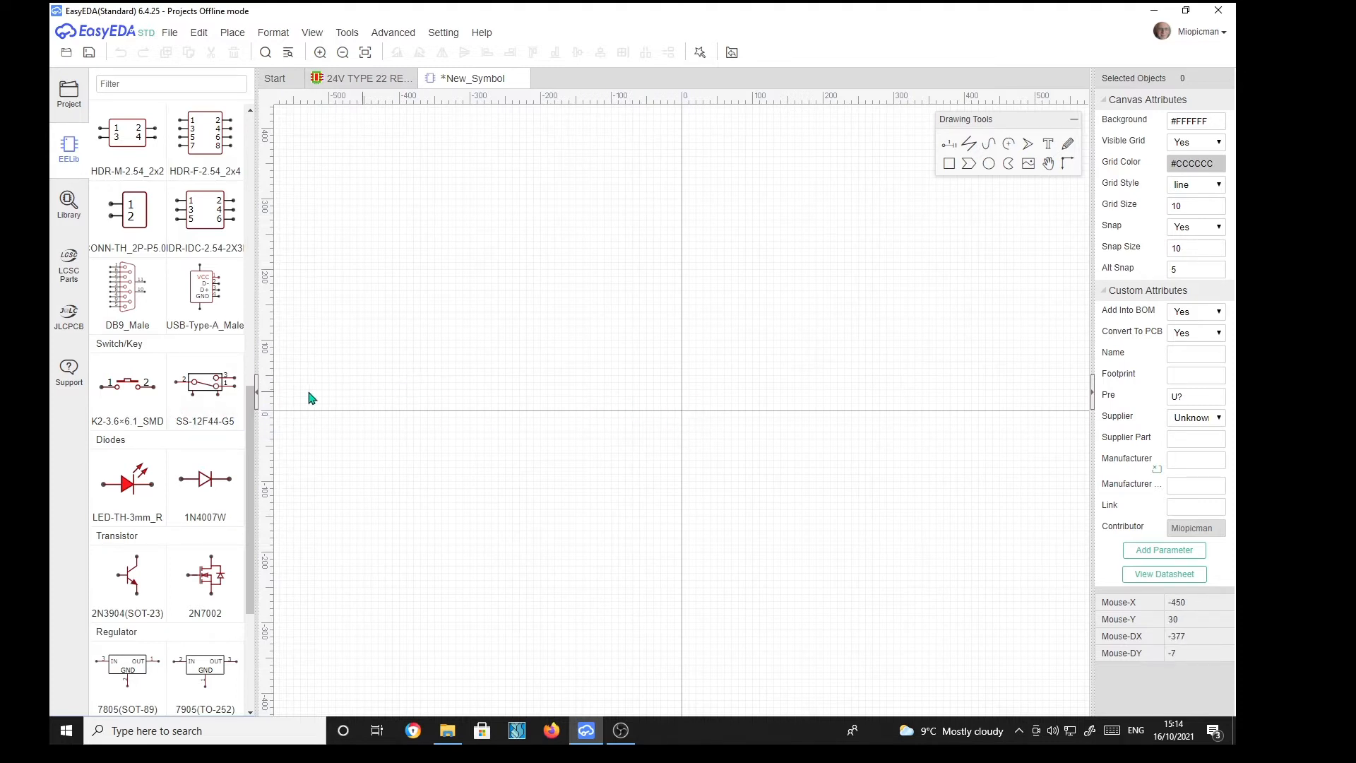
Try to place the SS-12F44-G5 and SK-12D02-VG5 switches from the library onto the symbol canvas
{"action": "left_click_drag", "start_coordinate": [210, 381], "coordinate": [578, 382]}
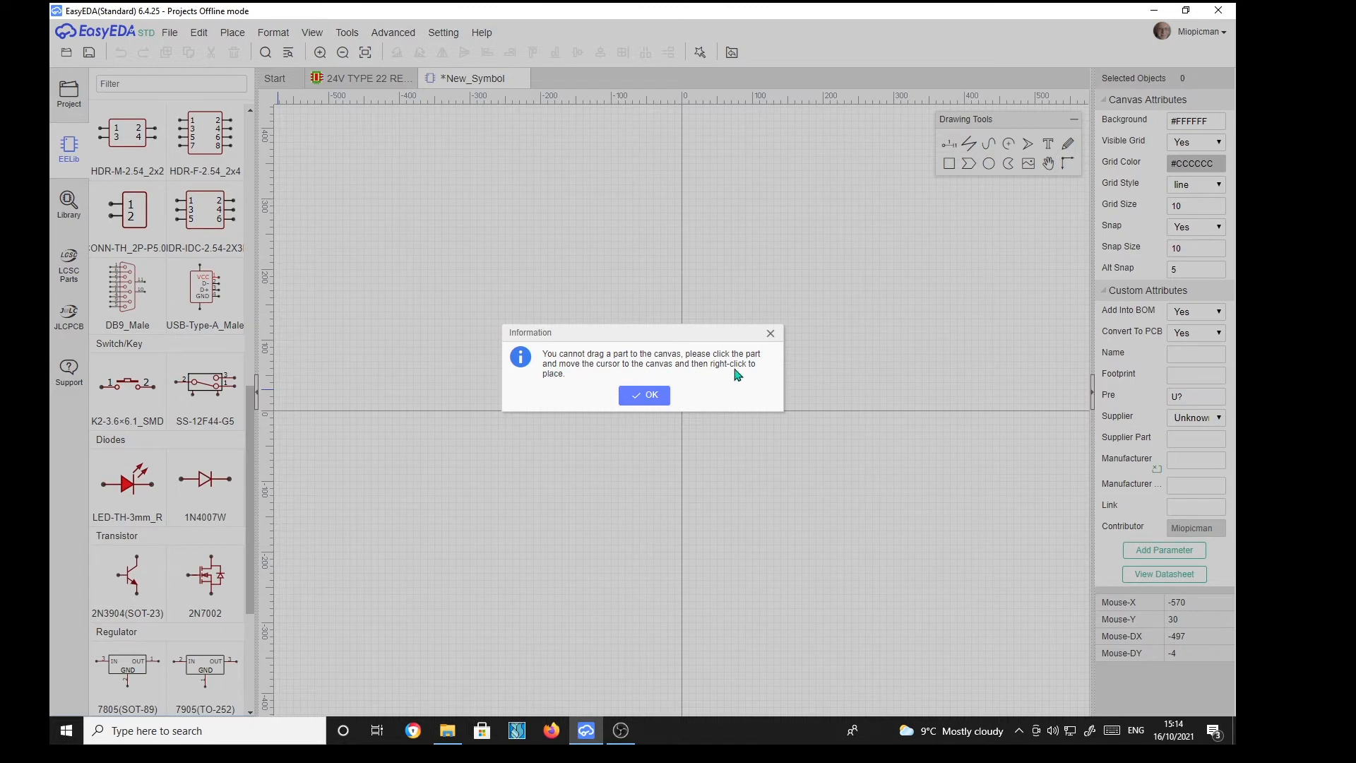
{"action": "left_click", "coordinate": [646, 398]}
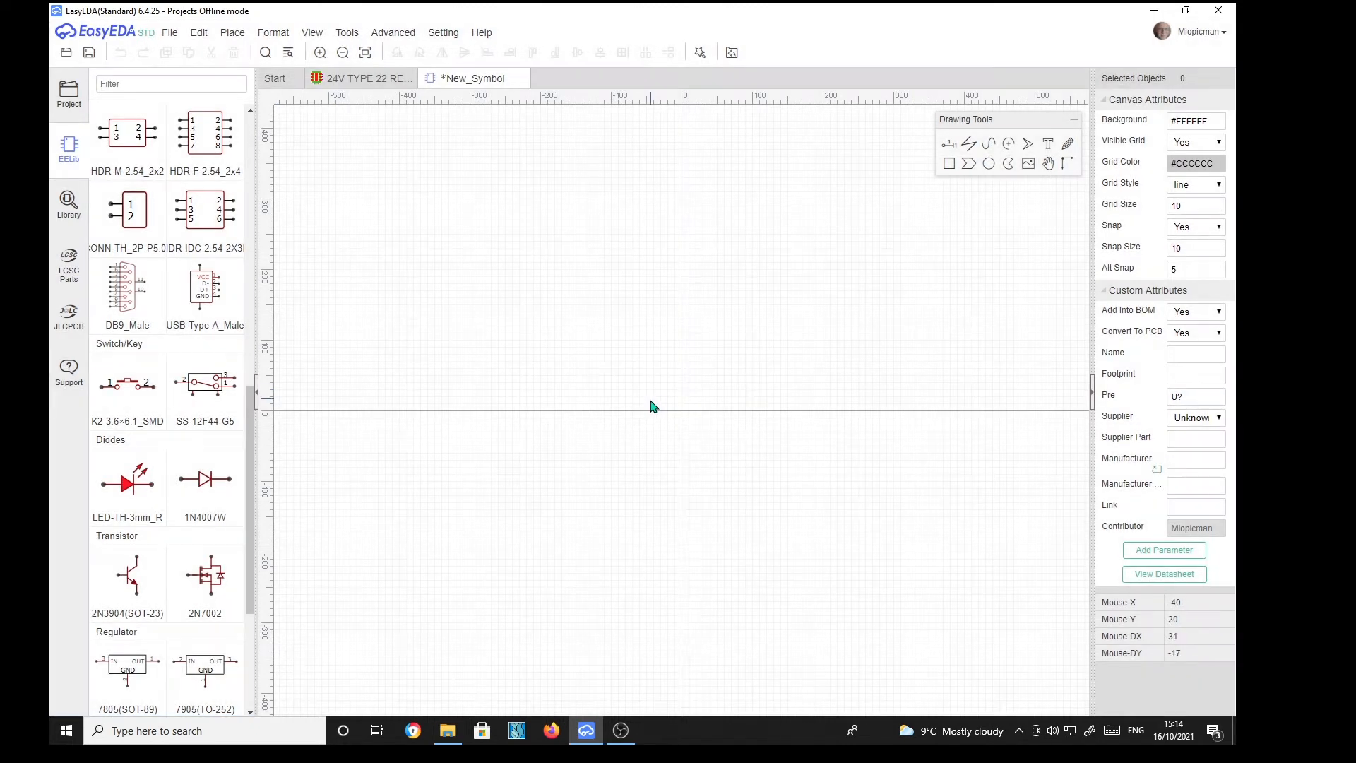
{"action": "left_click", "coordinate": [208, 388]}
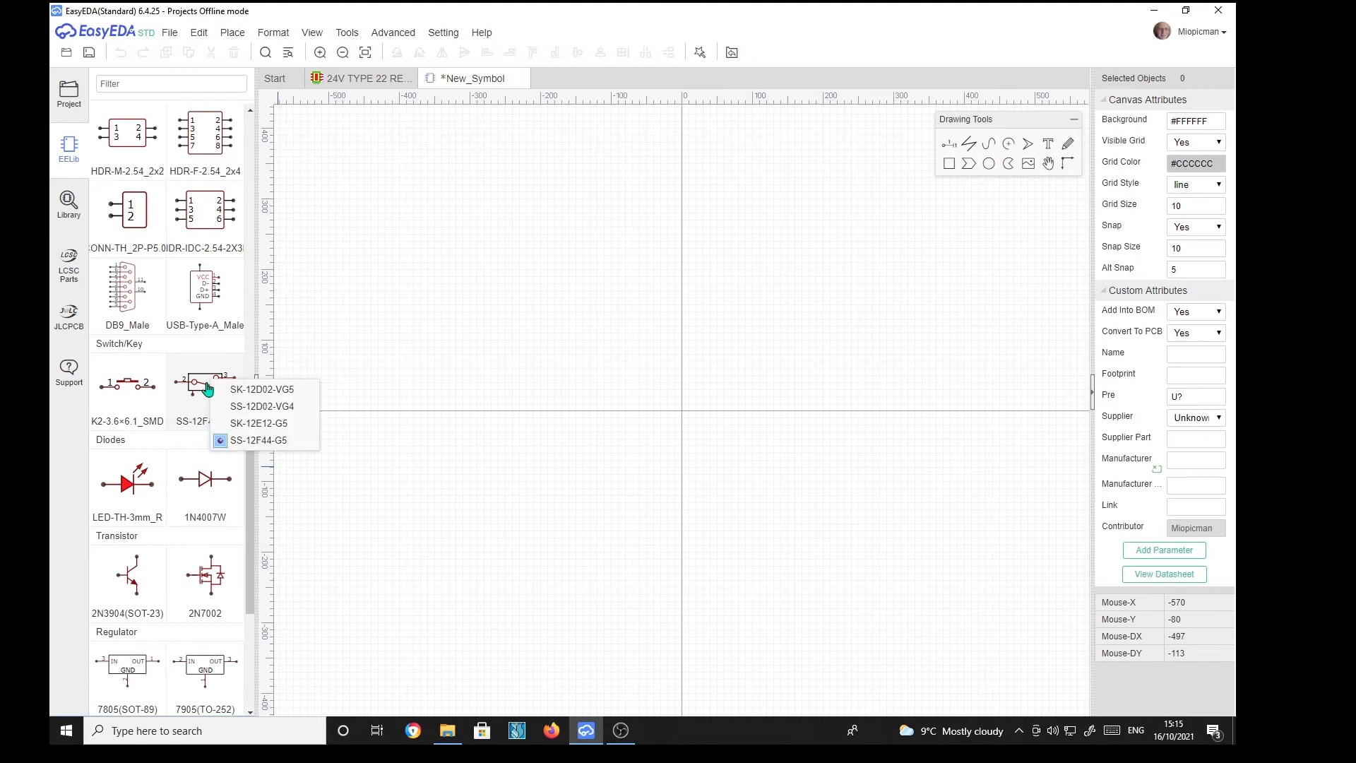
{"action": "left_click", "coordinate": [234, 392]}
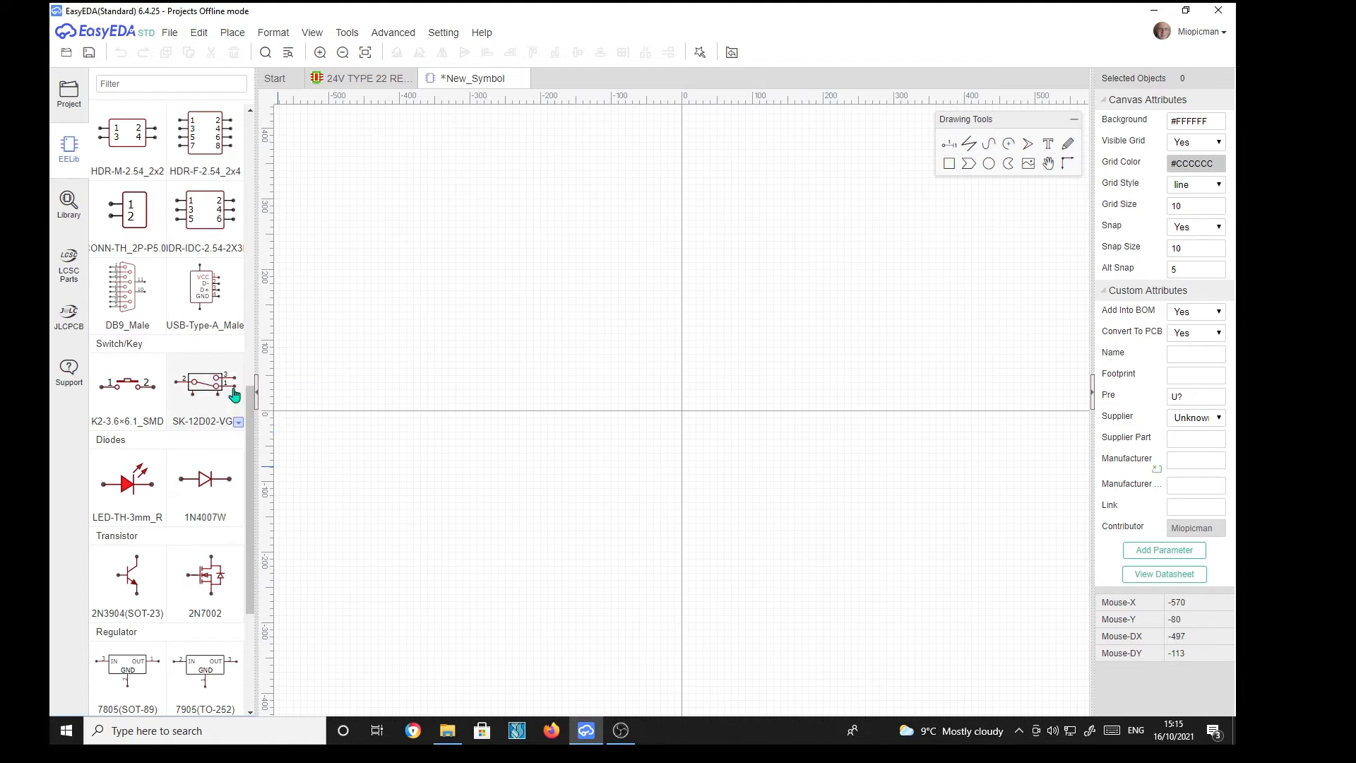
{"action": "left_click_drag", "start_coordinate": [598, 373], "coordinate": [751, 506]}
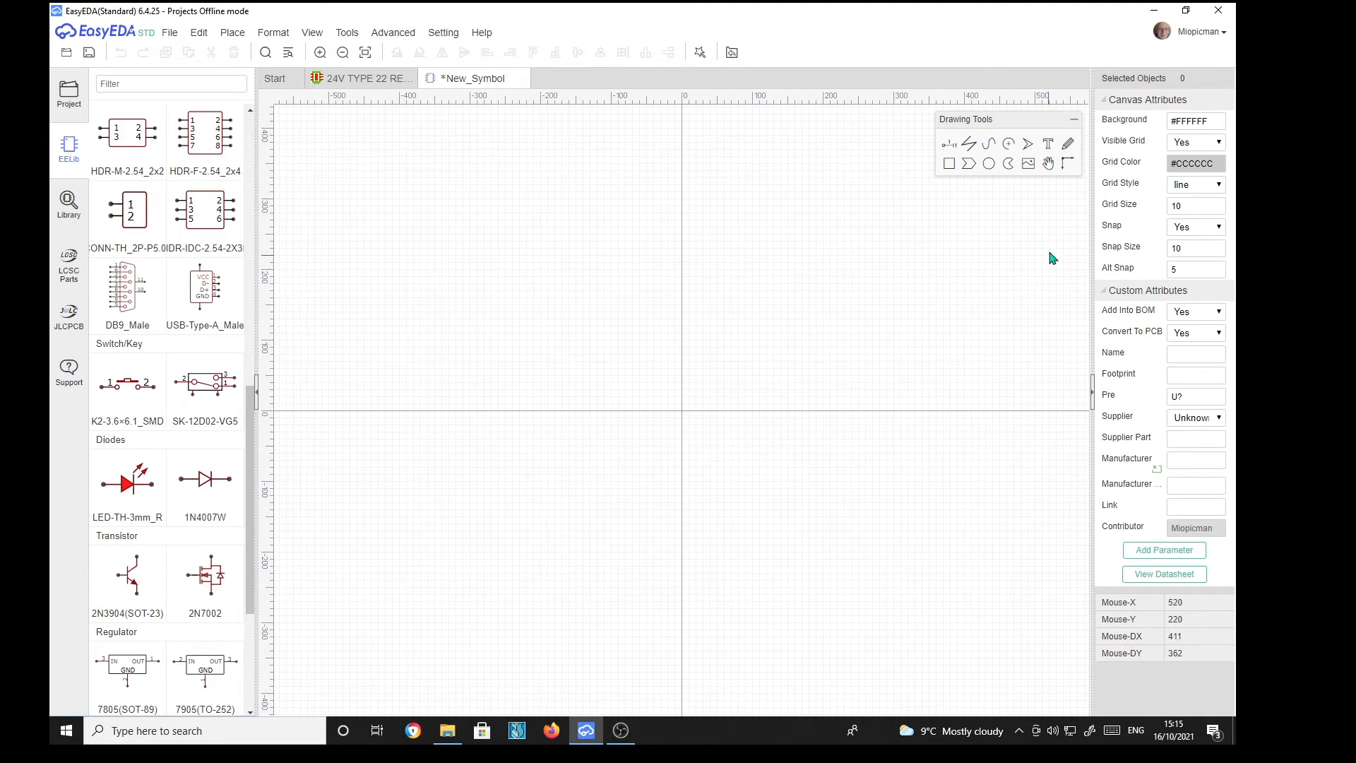
Draw a rectangle about 270 by 260 units around the origin and place pin 1 above its upper edge
{"action": "left_click", "coordinate": [948, 164]}
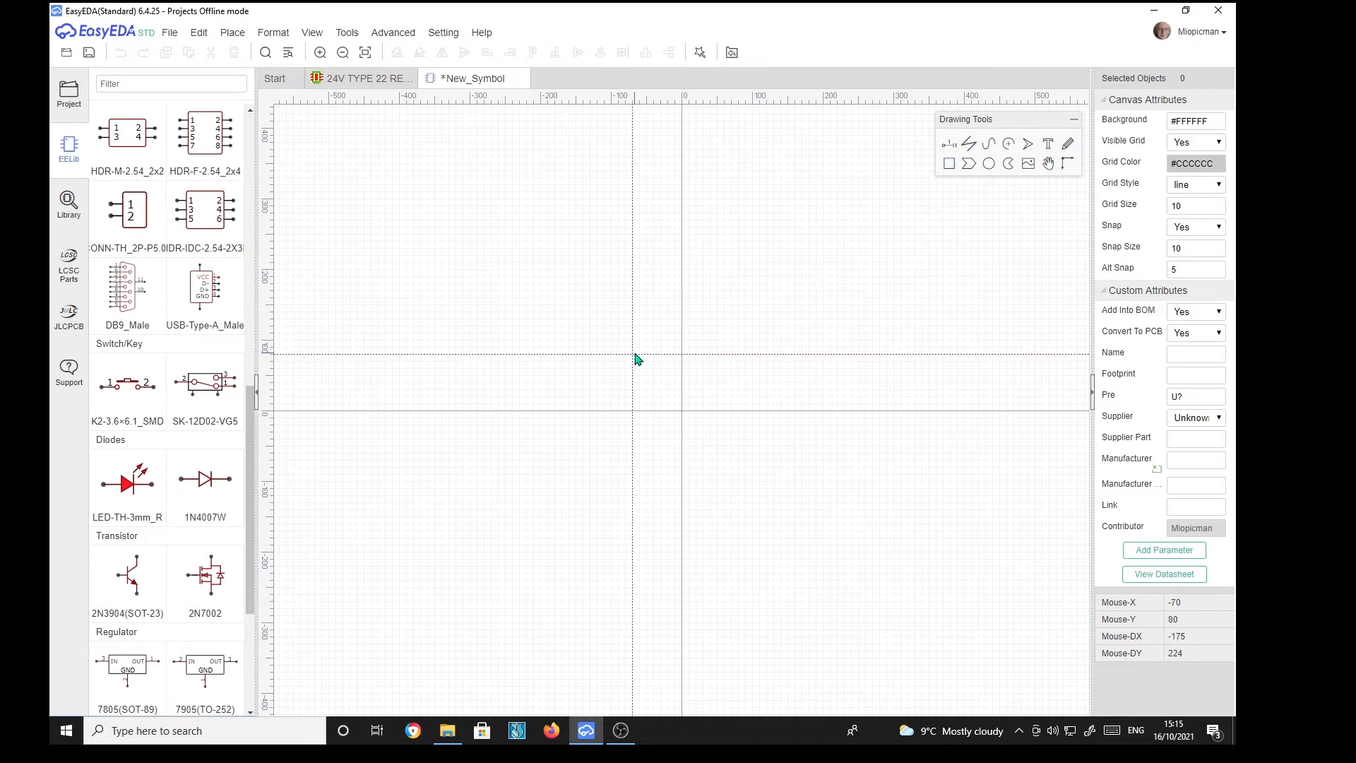
{"action": "left_click", "coordinate": [774, 487]}
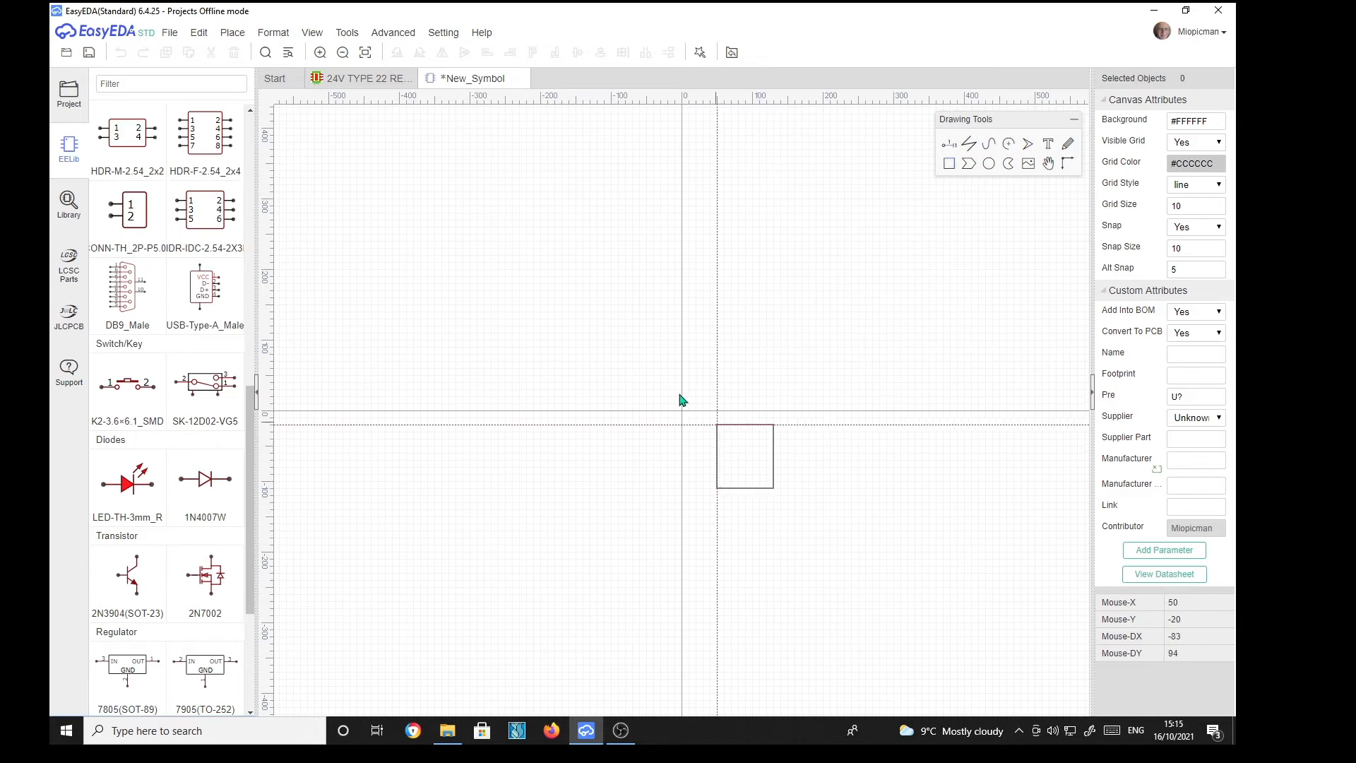
{"action": "left_click", "coordinate": [584, 306]}
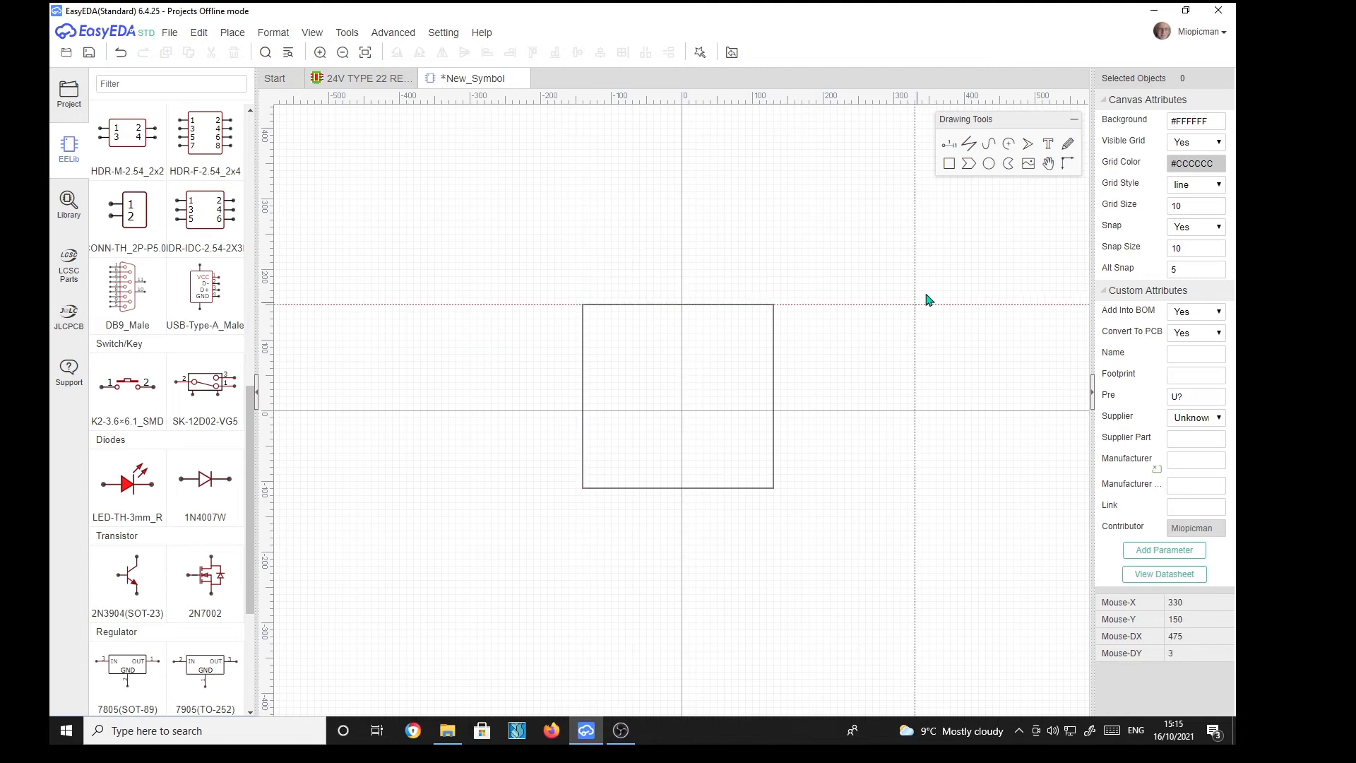
{"action": "left_click", "coordinate": [948, 145]}
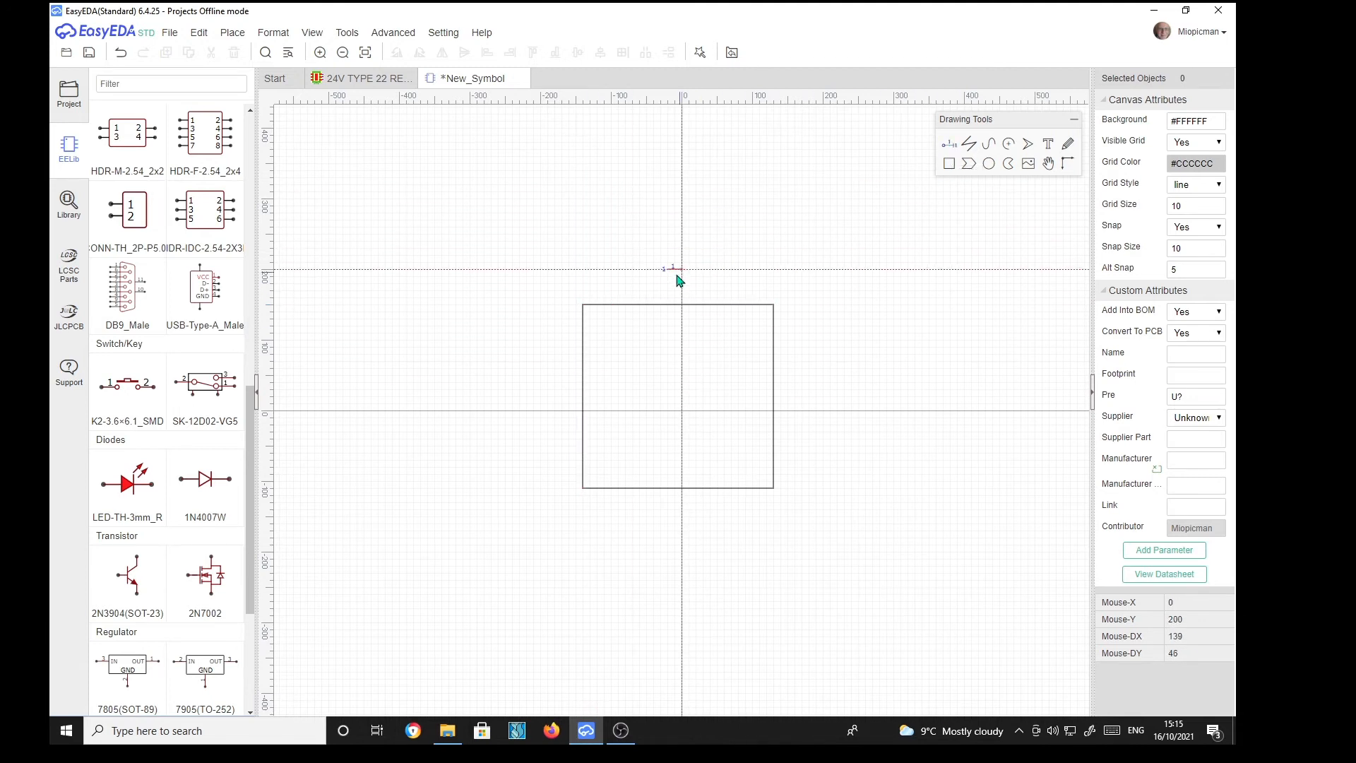
{"action": "left_click", "coordinate": [621, 285]}
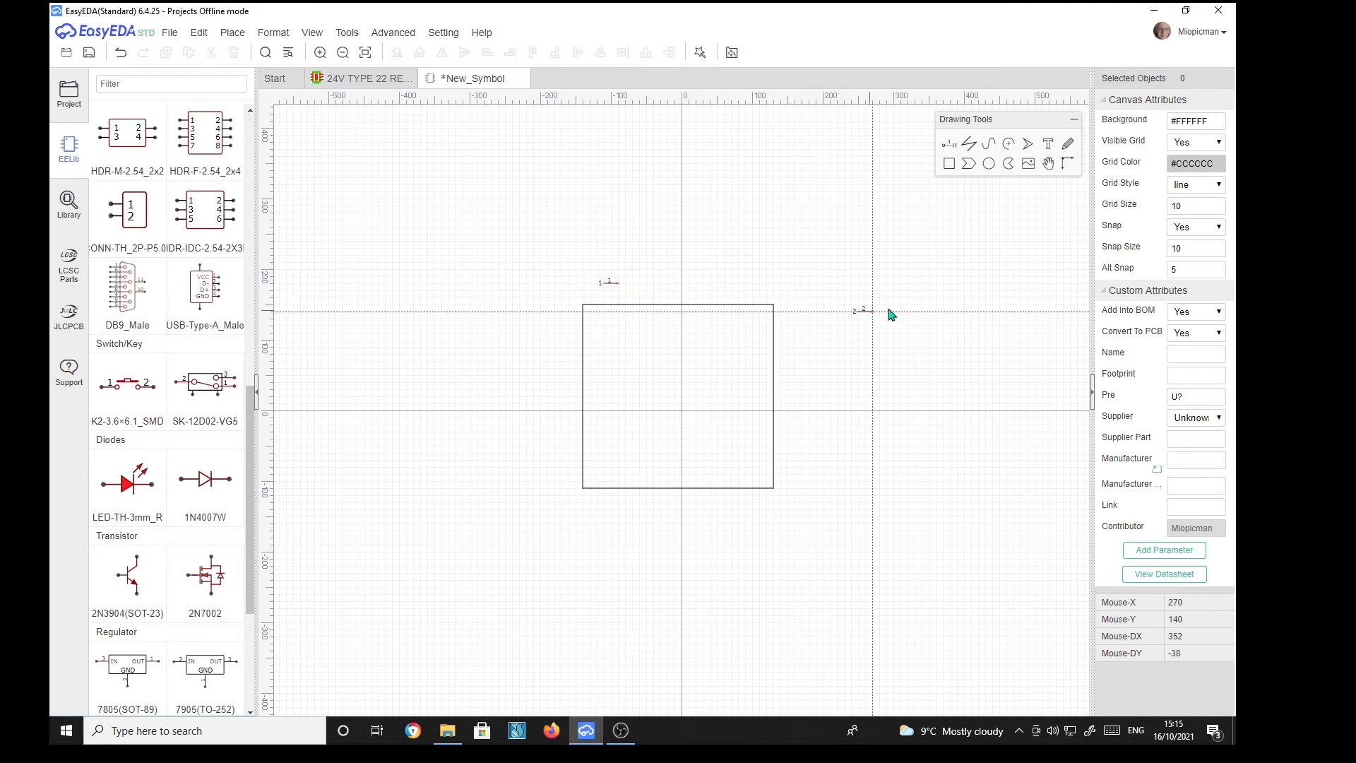
{"action": "left_click", "coordinate": [969, 147]}
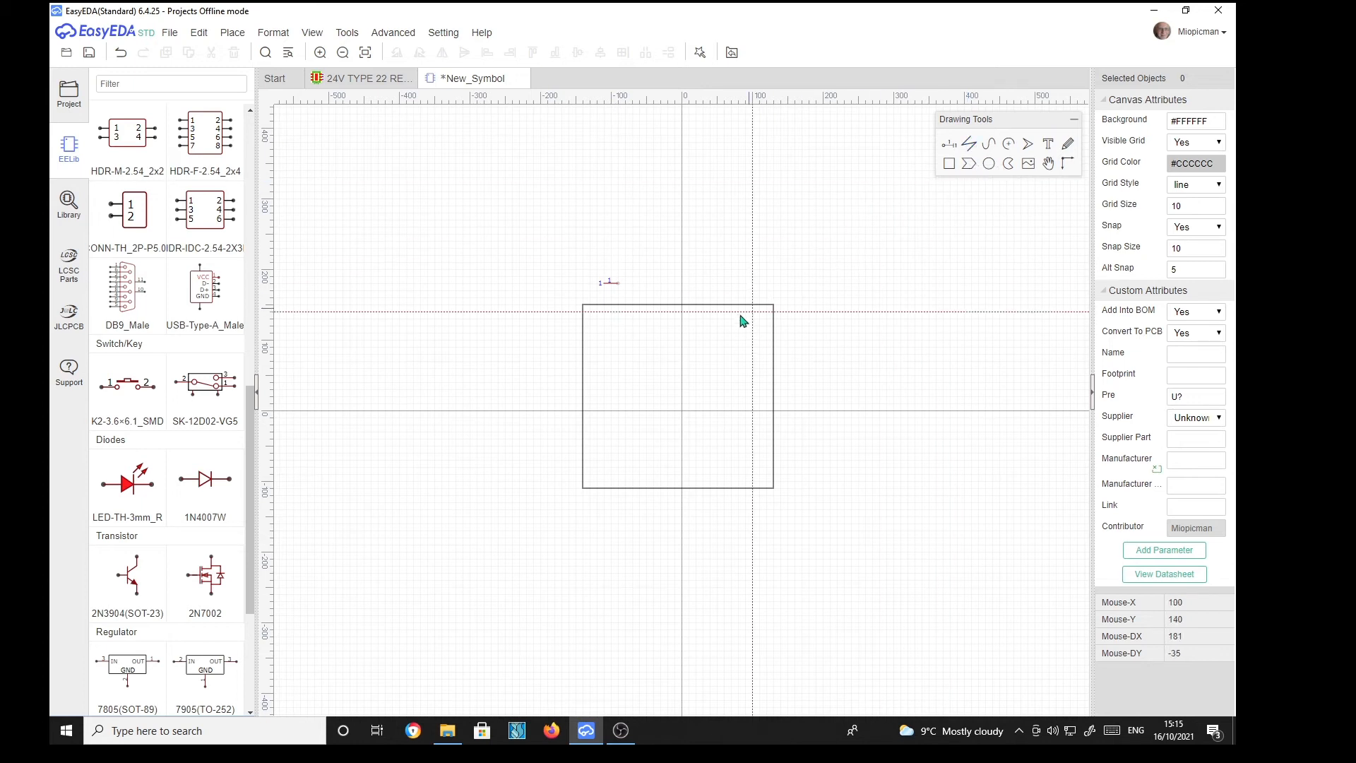
{"action": "left_click", "coordinate": [773, 305]}
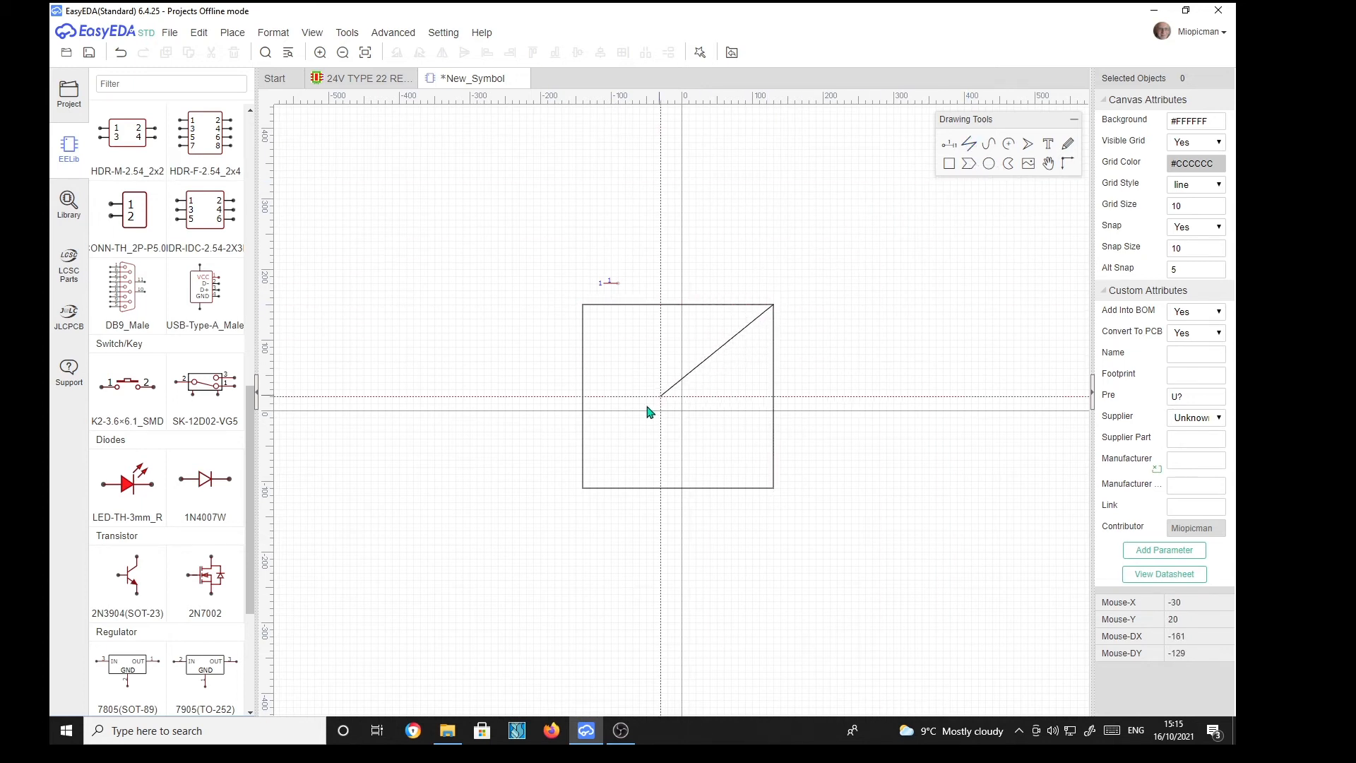
{"action": "left_click", "coordinate": [583, 488]}
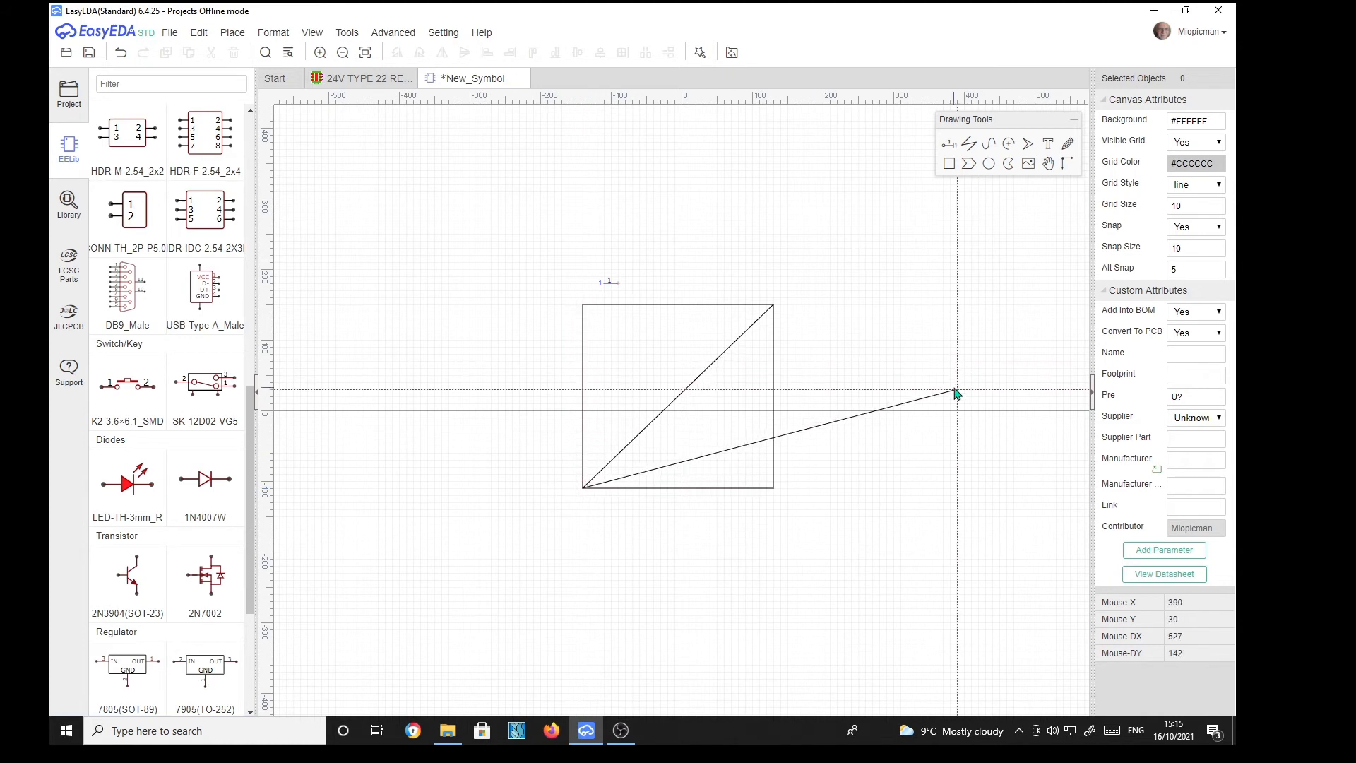
{"action": "key", "text": "Escape"}
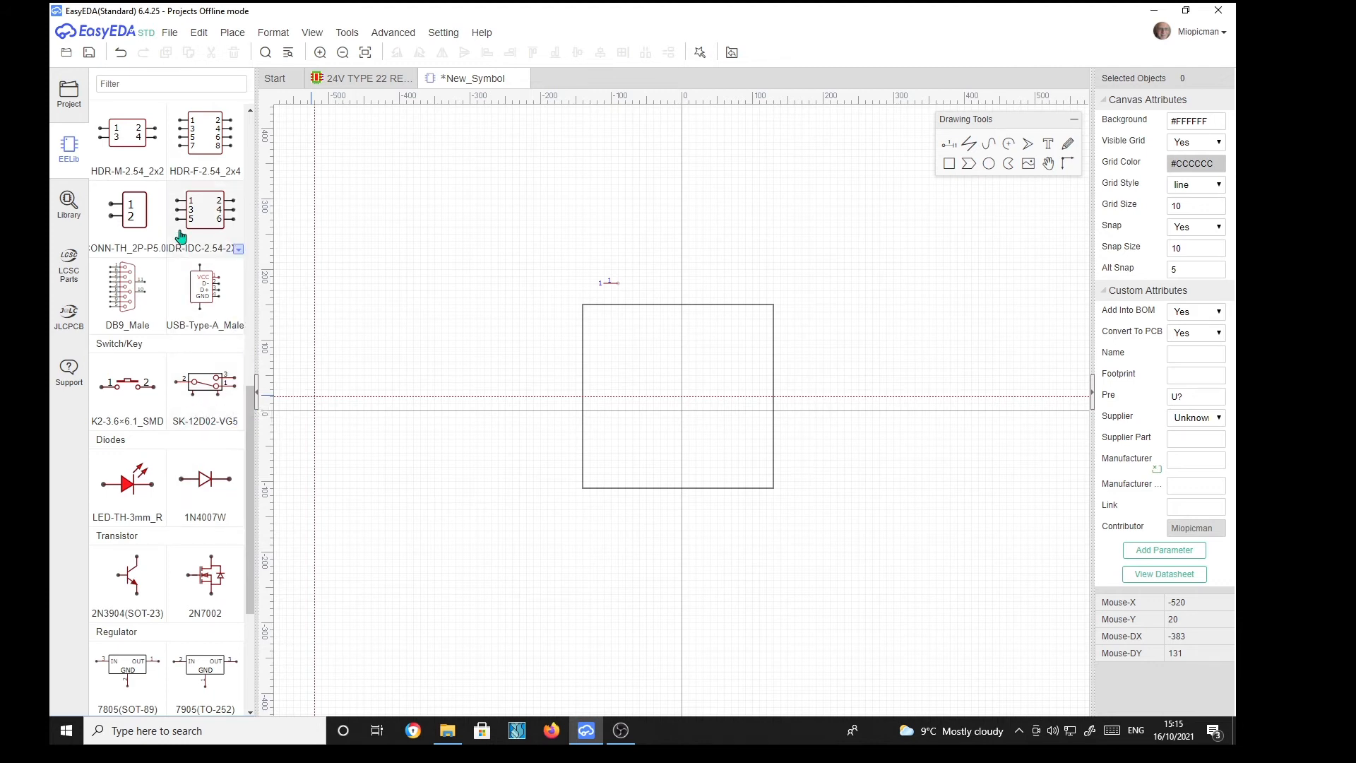
Try again to place the SK-12D02-VG5 switch onto the canvas beside the rectangle
{"action": "left_click_drag", "start_coordinate": [210, 383], "coordinate": [464, 367]}
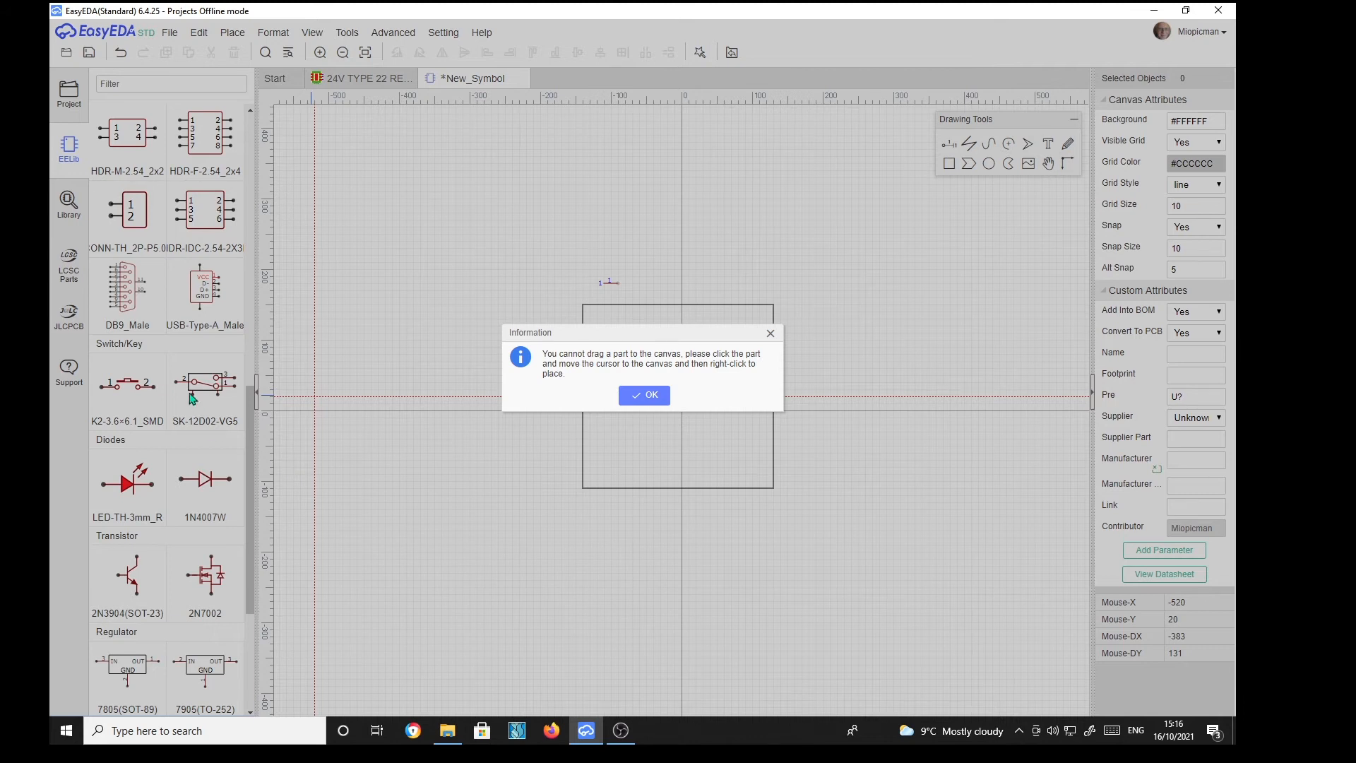
{"action": "left_click", "coordinate": [650, 395]}
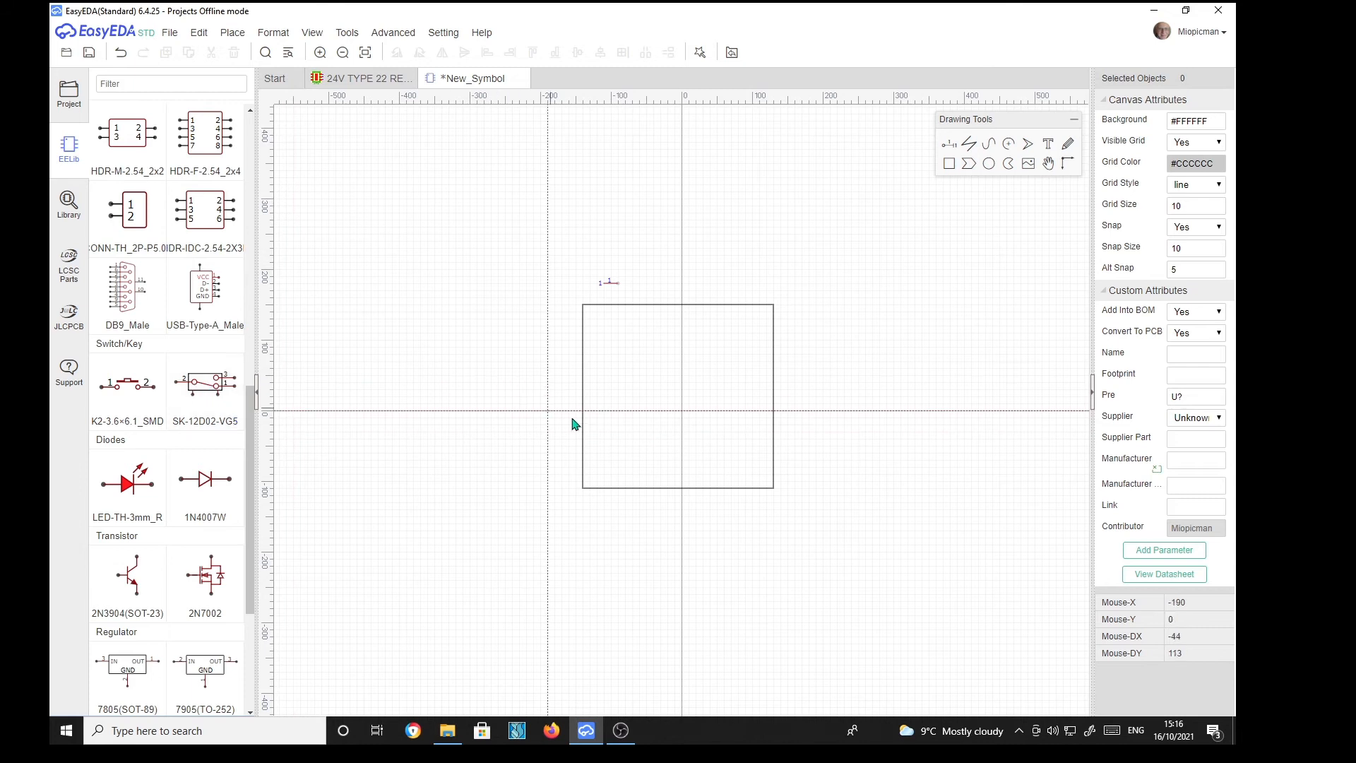
{"action": "left_click", "coordinate": [640, 367]}
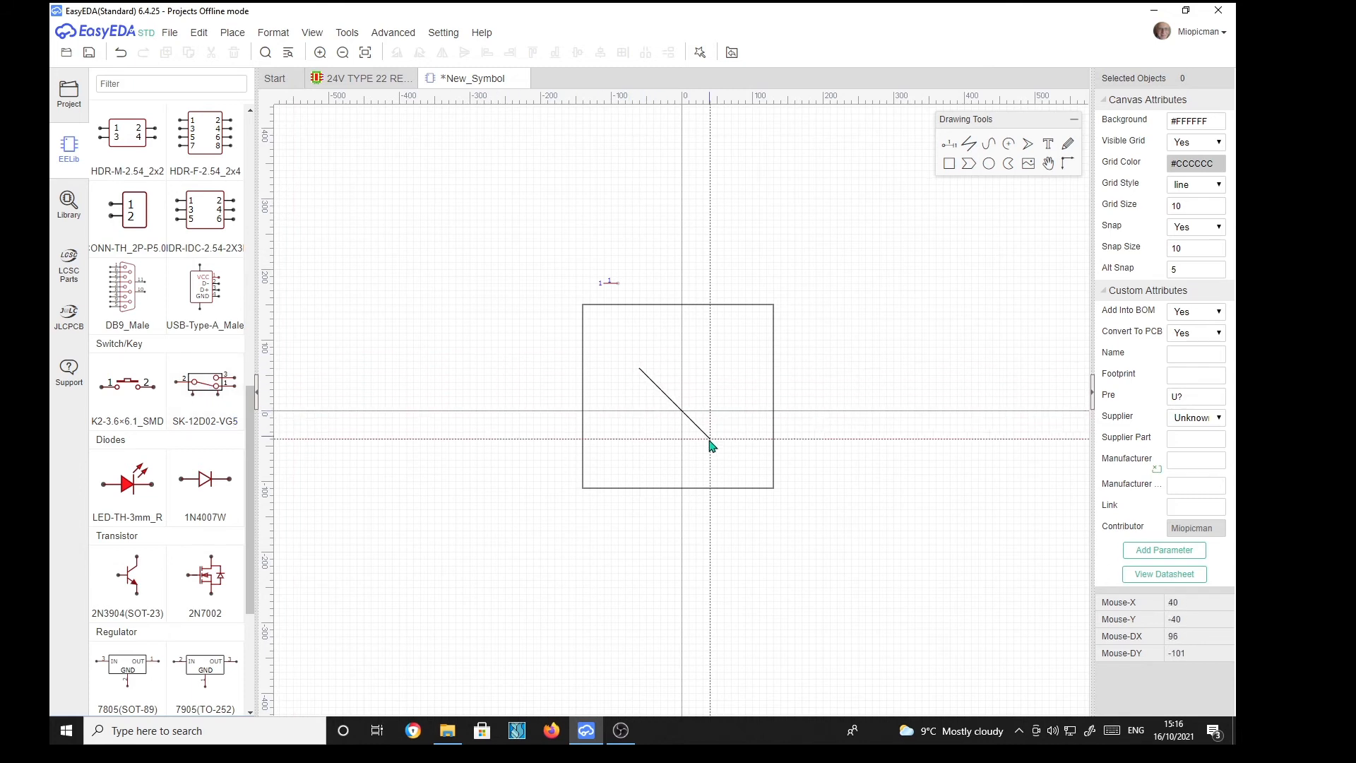
{"action": "left_click", "coordinate": [706, 442]}
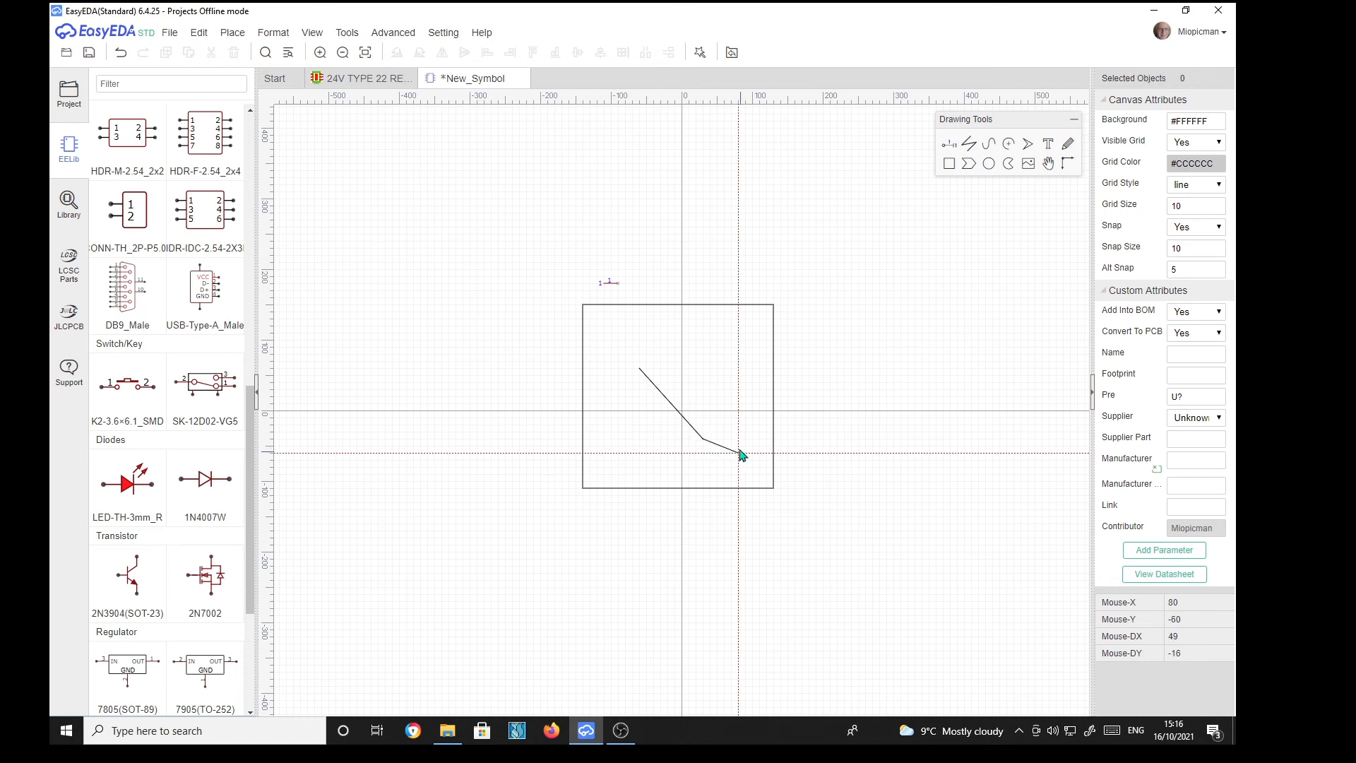
{"action": "key", "text": "Escape"}
Draw an open two-segment polyline inside the rectangle and set the canvas origin at the rectangle's lower-left corner
{"action": "left_click", "coordinate": [625, 368]}
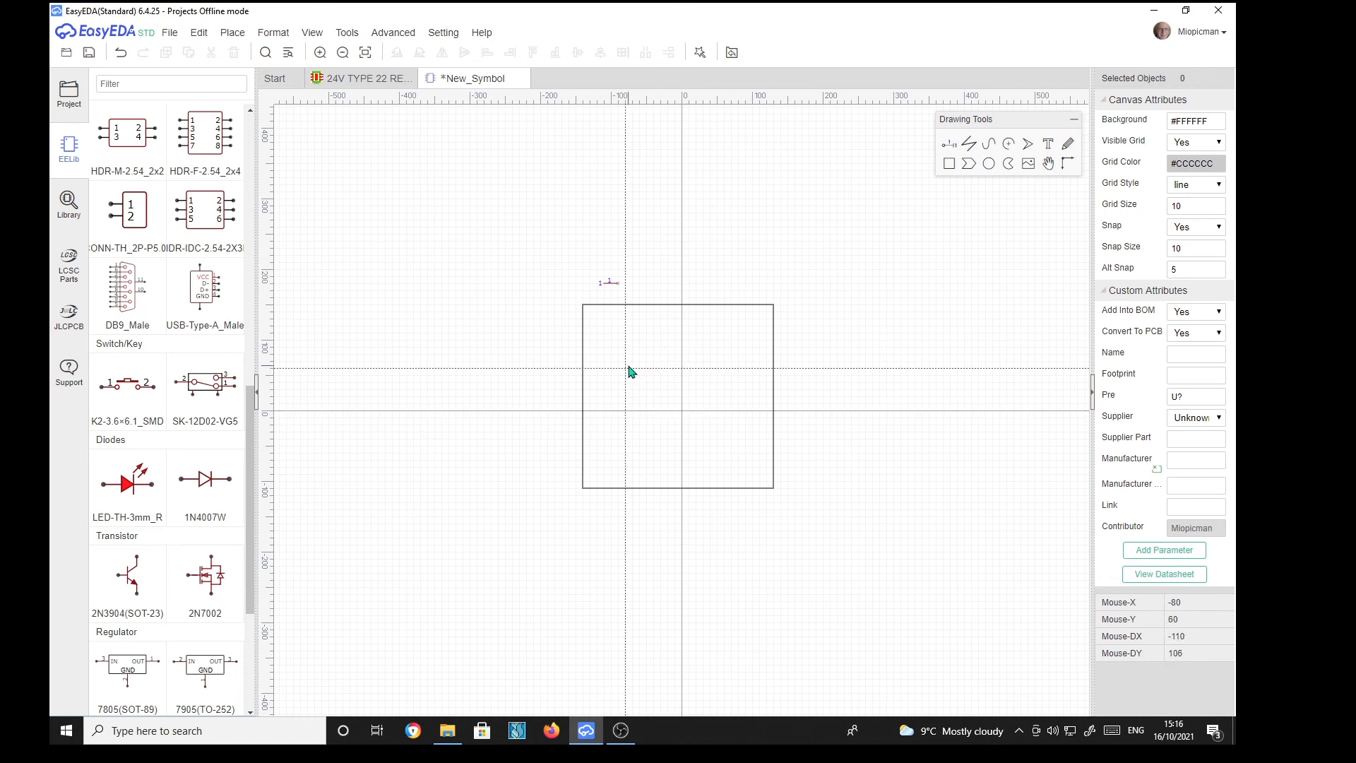
{"action": "left_click", "coordinate": [731, 445]}
{"action": "double_click", "coordinate": [745, 390]}
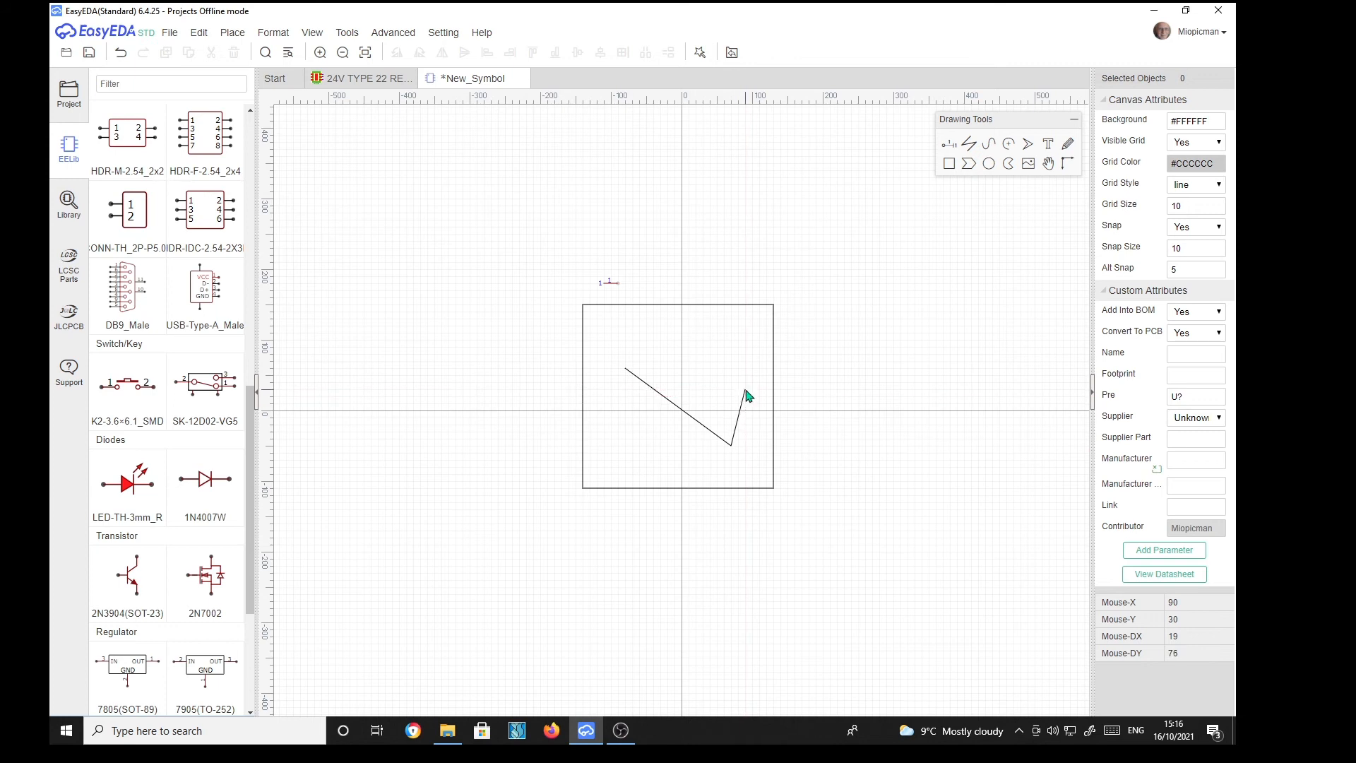
{"action": "left_click", "coordinate": [1065, 165]}
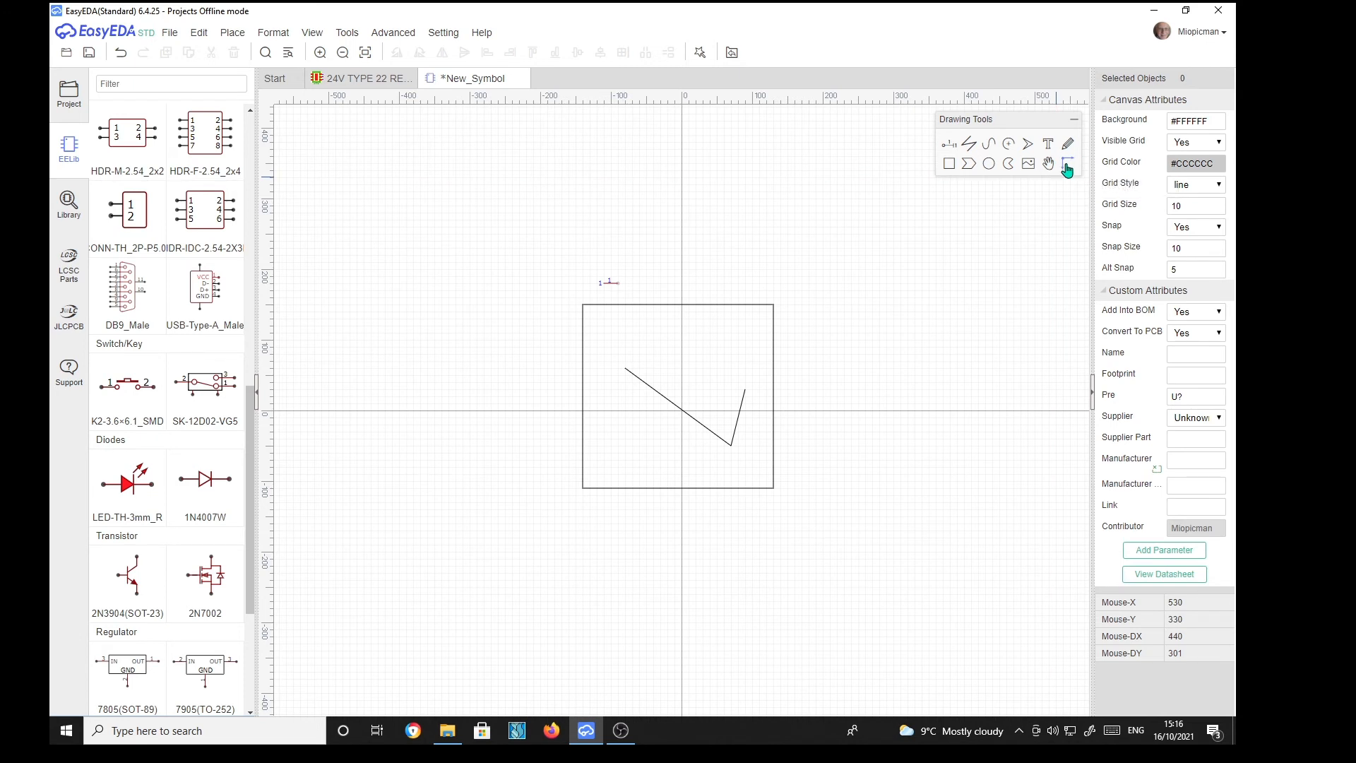
{"action": "left_click", "coordinate": [582, 488]}
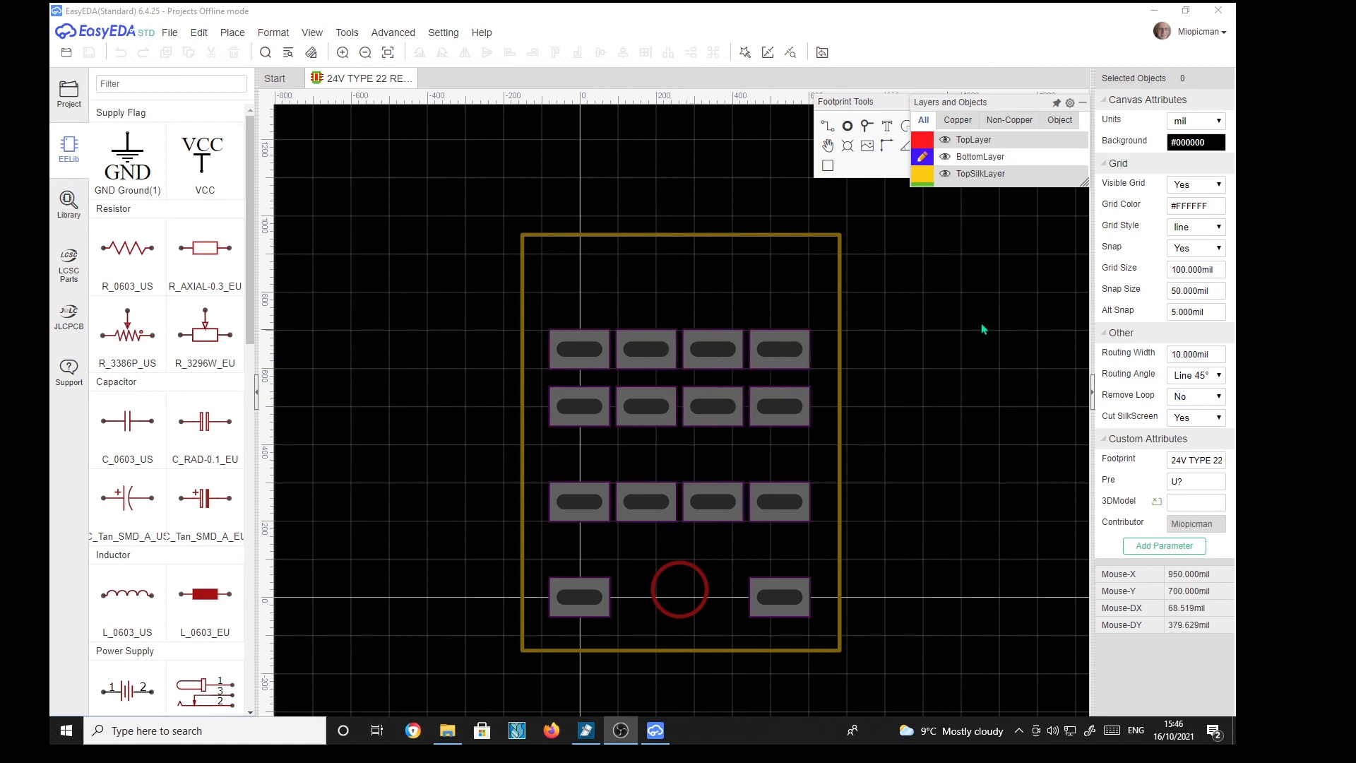
Examine the pad numbers in the relay footprint, checking the properties of the first three pads in the upper row
{"action": "left_click", "coordinate": [592, 363]}
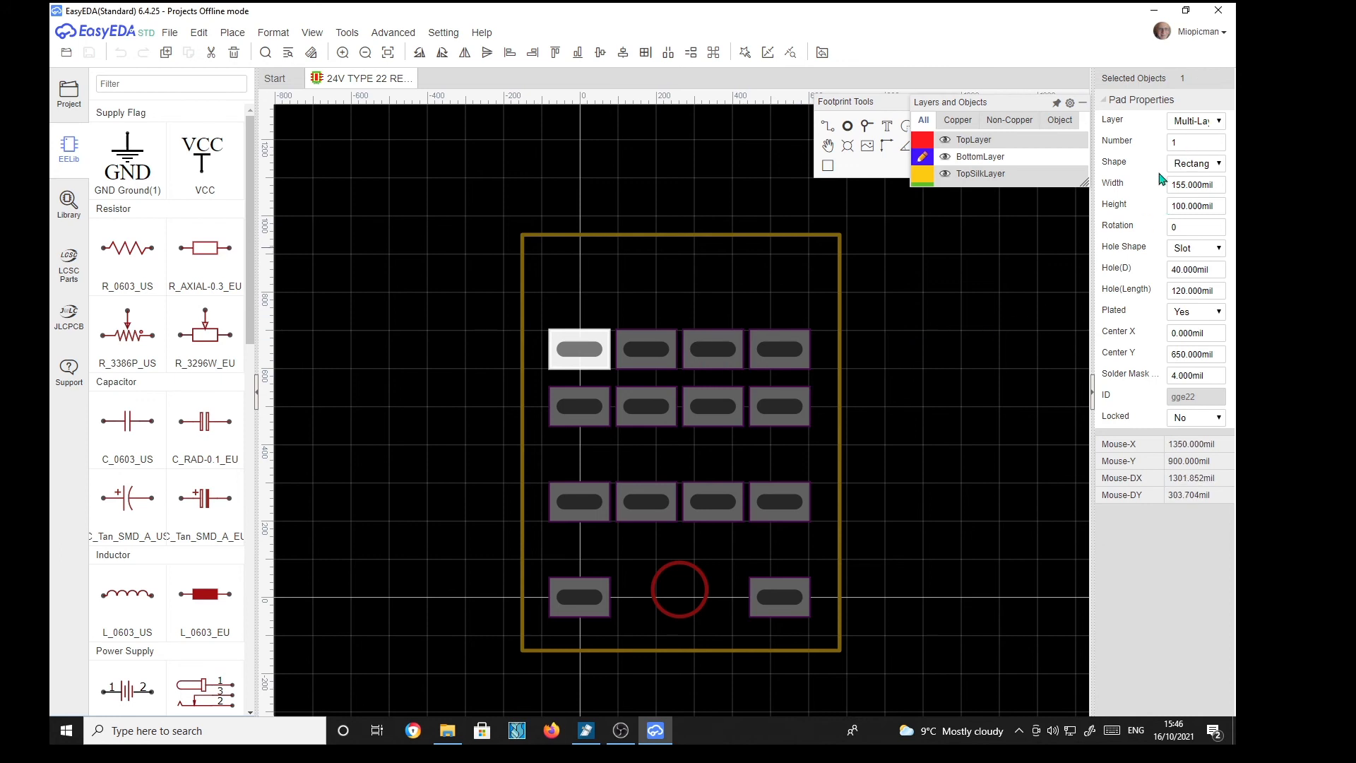
{"action": "left_click", "coordinate": [667, 362]}
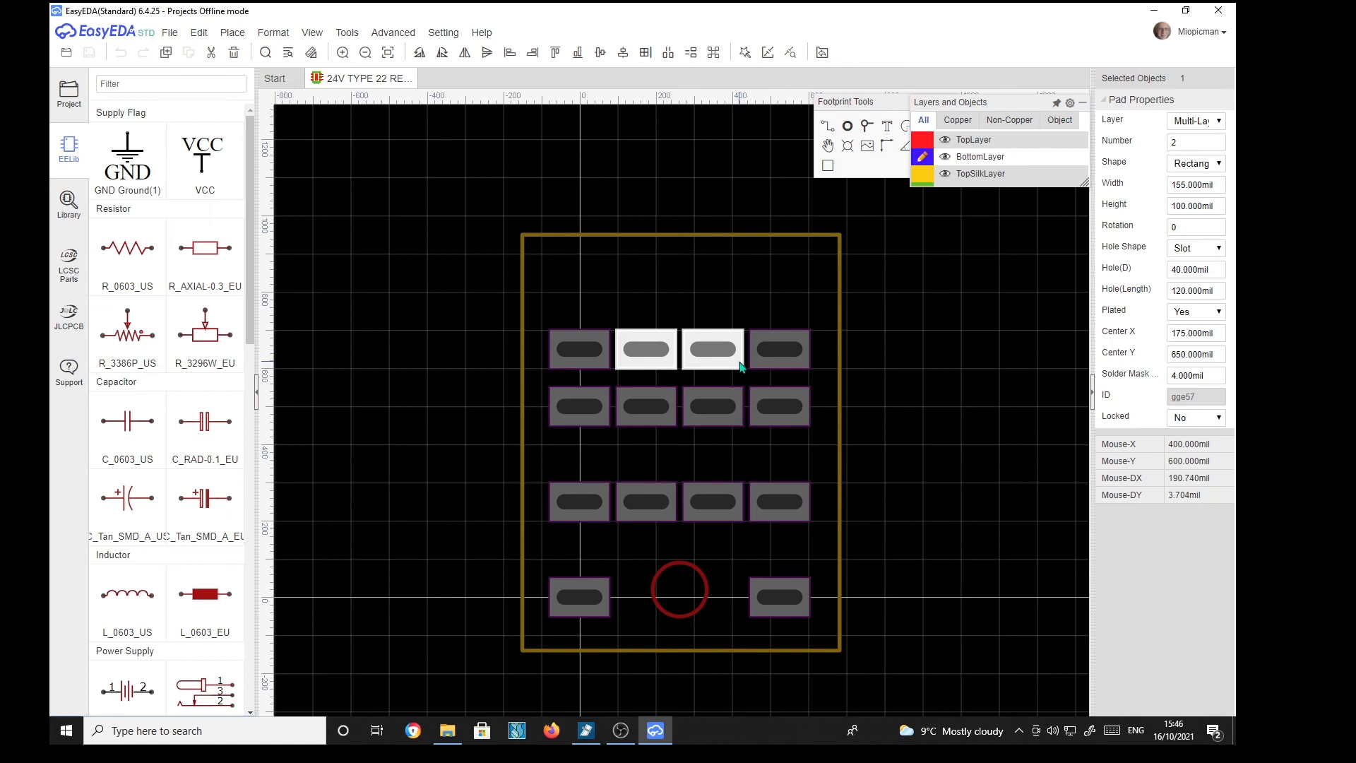
{"action": "left_click", "coordinate": [714, 357]}
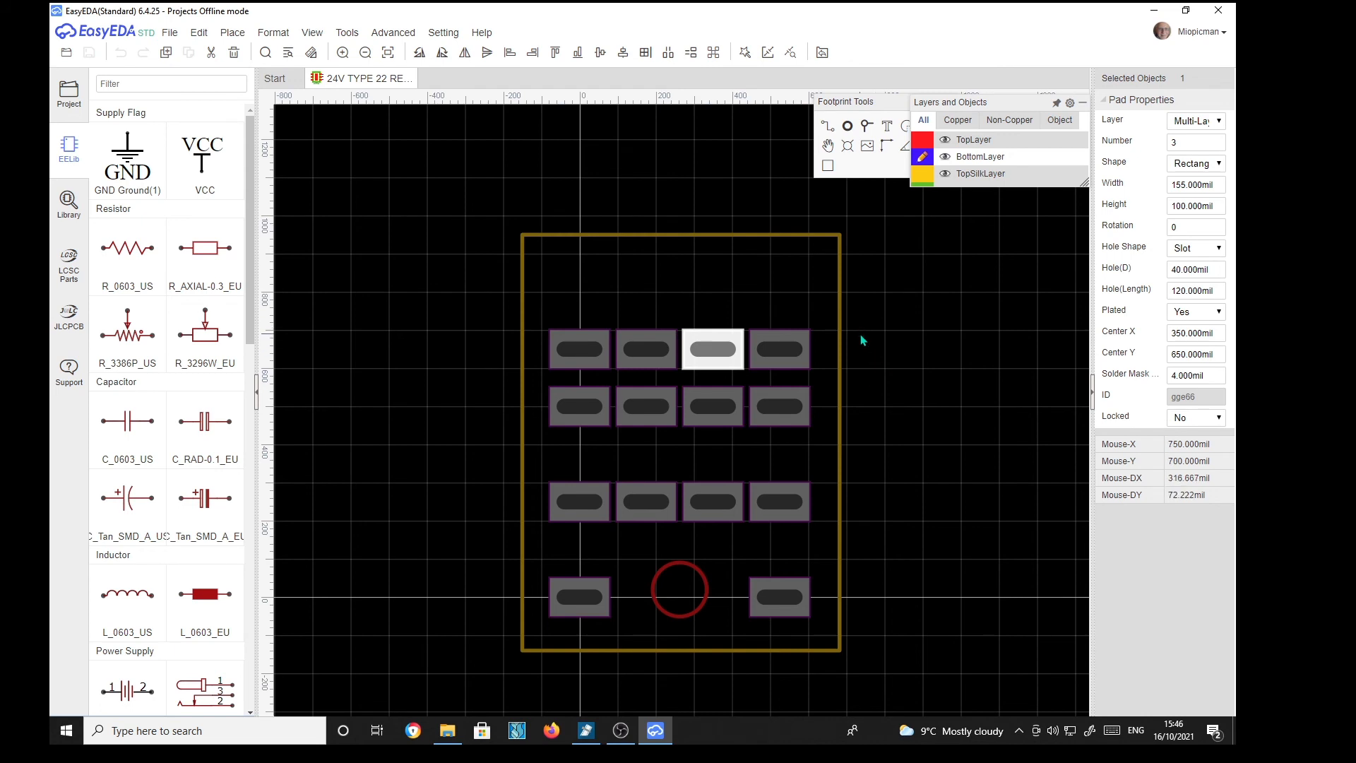
{"action": "scroll", "coordinate": [873, 393], "scroll_direction": "up", "scroll_amount": 1}
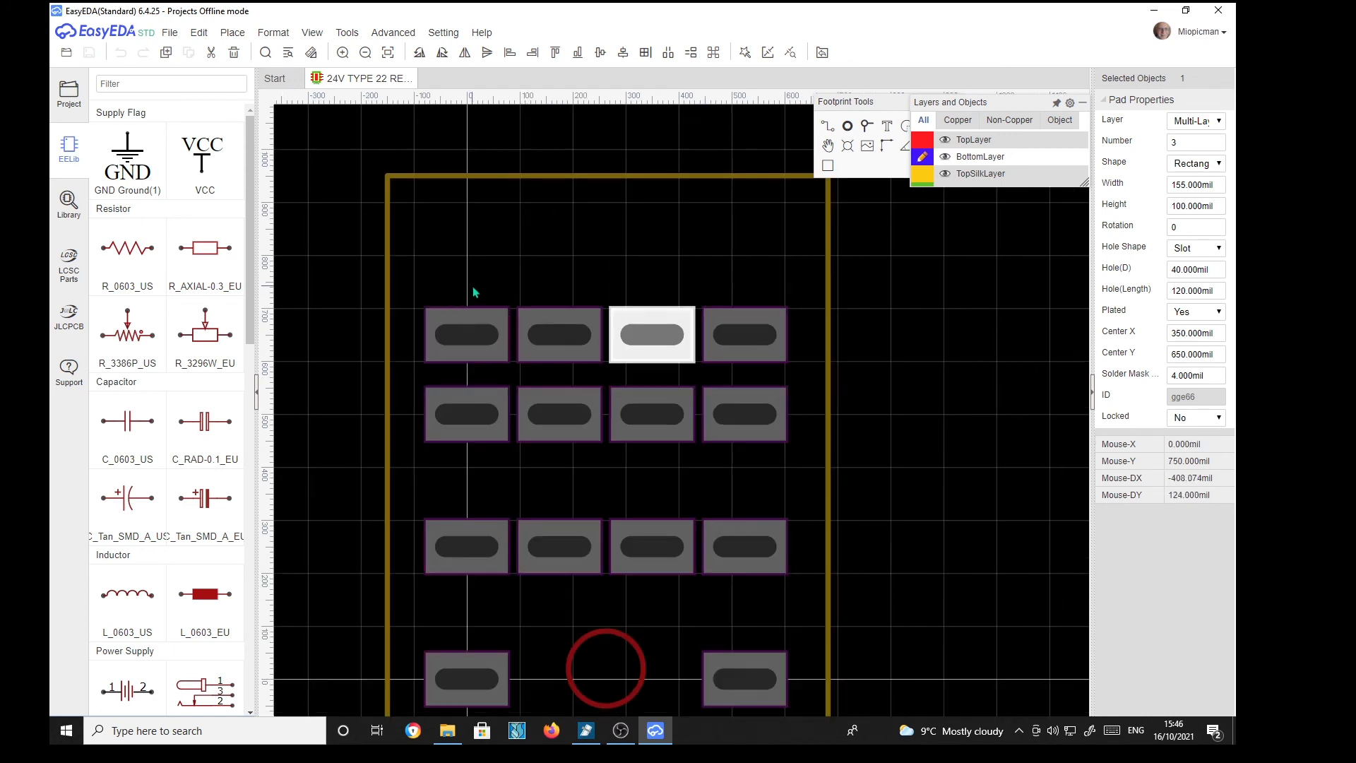
{"action": "scroll", "coordinate": [477, 288], "scroll_direction": "up", "scroll_amount": 1}
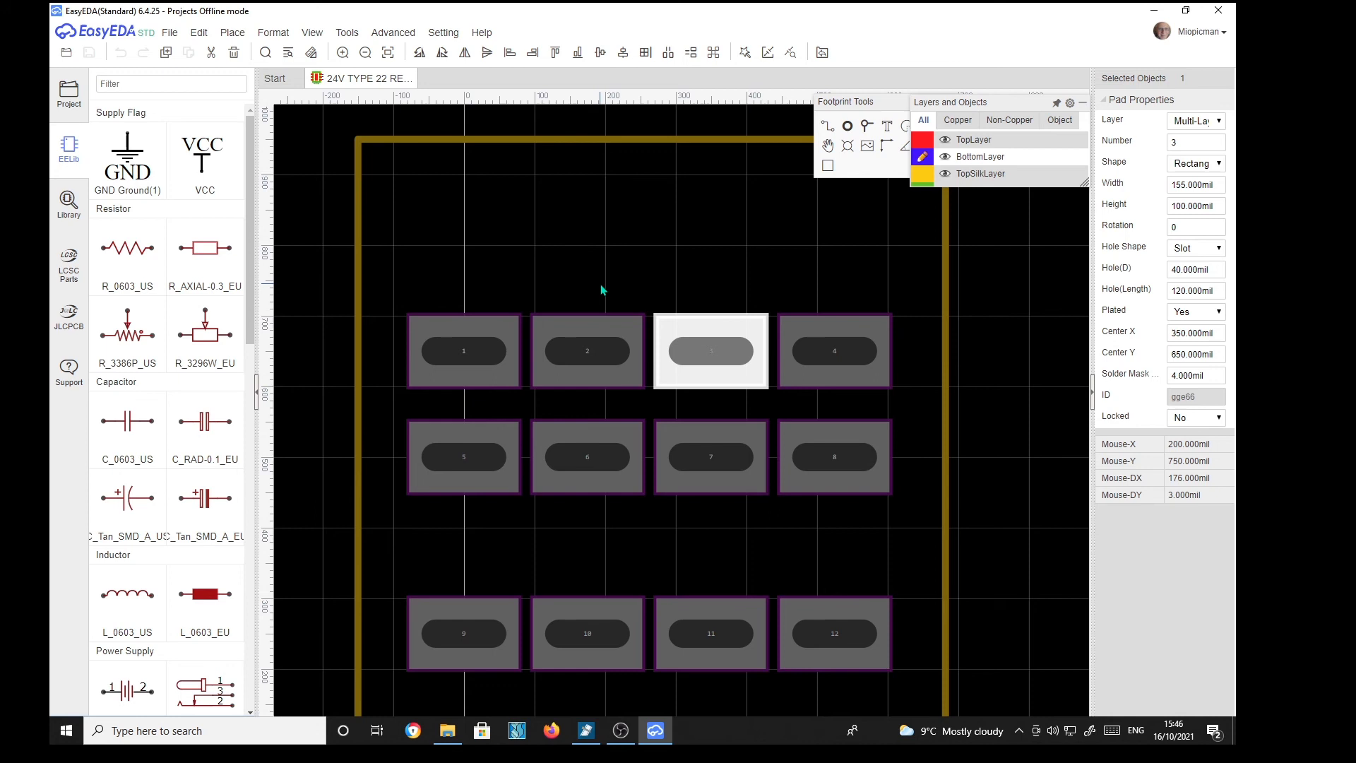
Inspect the numbered pads in the upper two rows up close, followed by the complete pad layout inside the relay footprint's outline
{"action": "scroll", "coordinate": [691, 276], "scroll_direction": "up", "scroll_amount": 1}
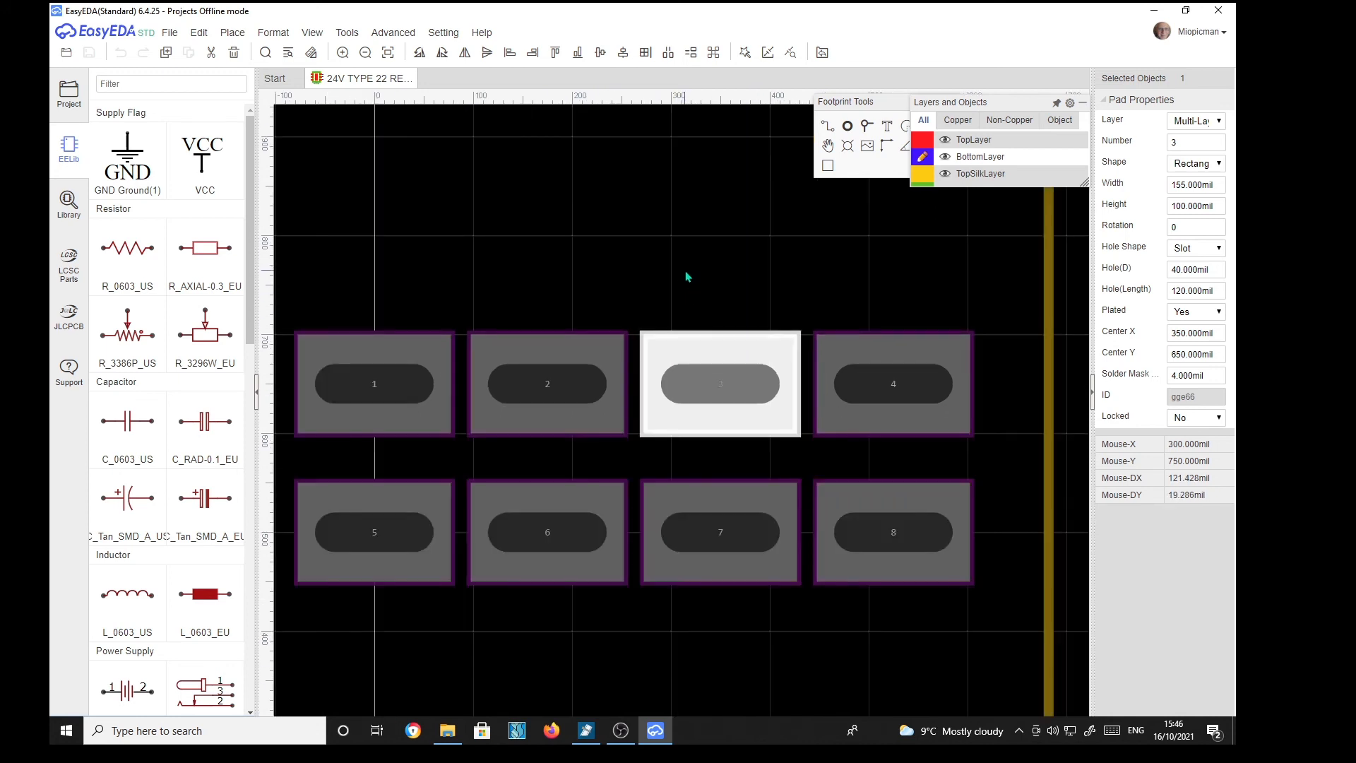
{"action": "scroll", "coordinate": [865, 241], "scroll_direction": "up", "scroll_amount": 1}
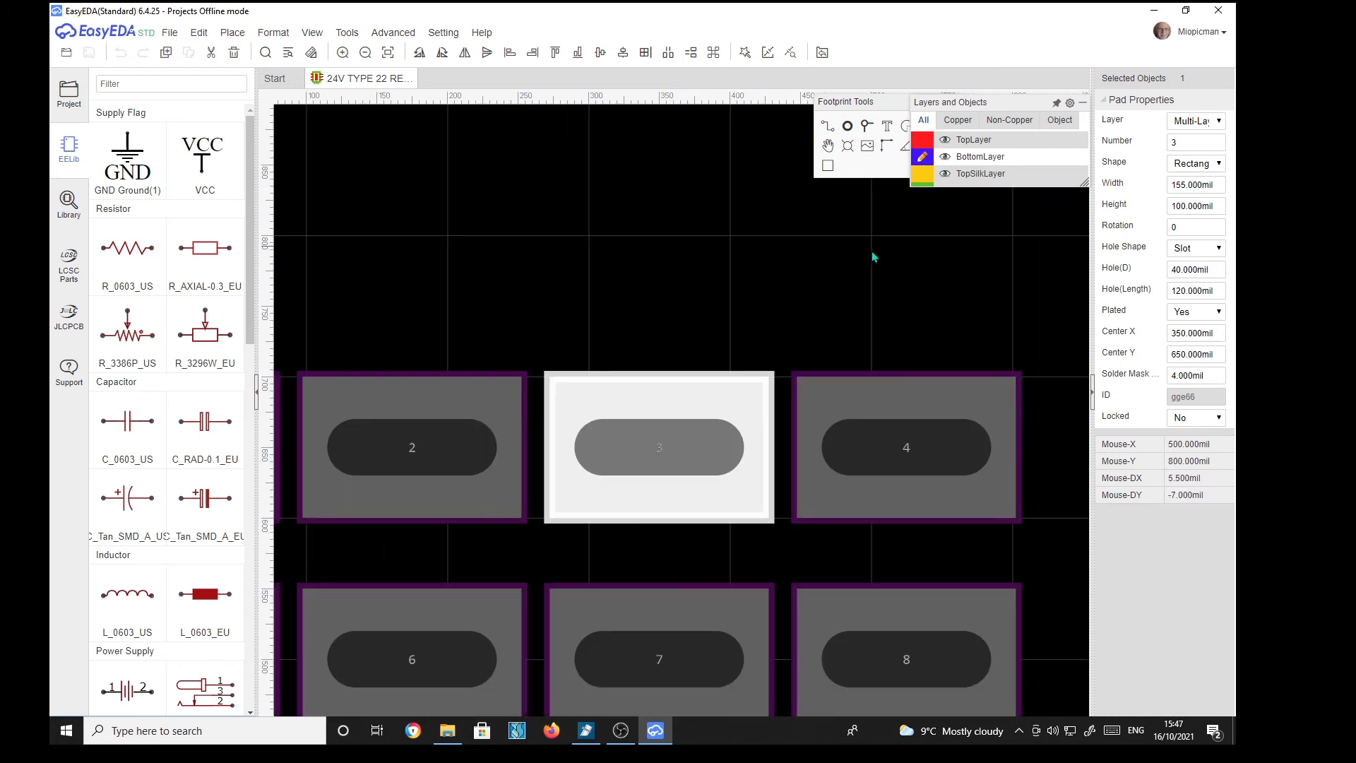
{"action": "right_click_drag", "start_coordinate": [629, 298], "coordinate": [720, 206]}
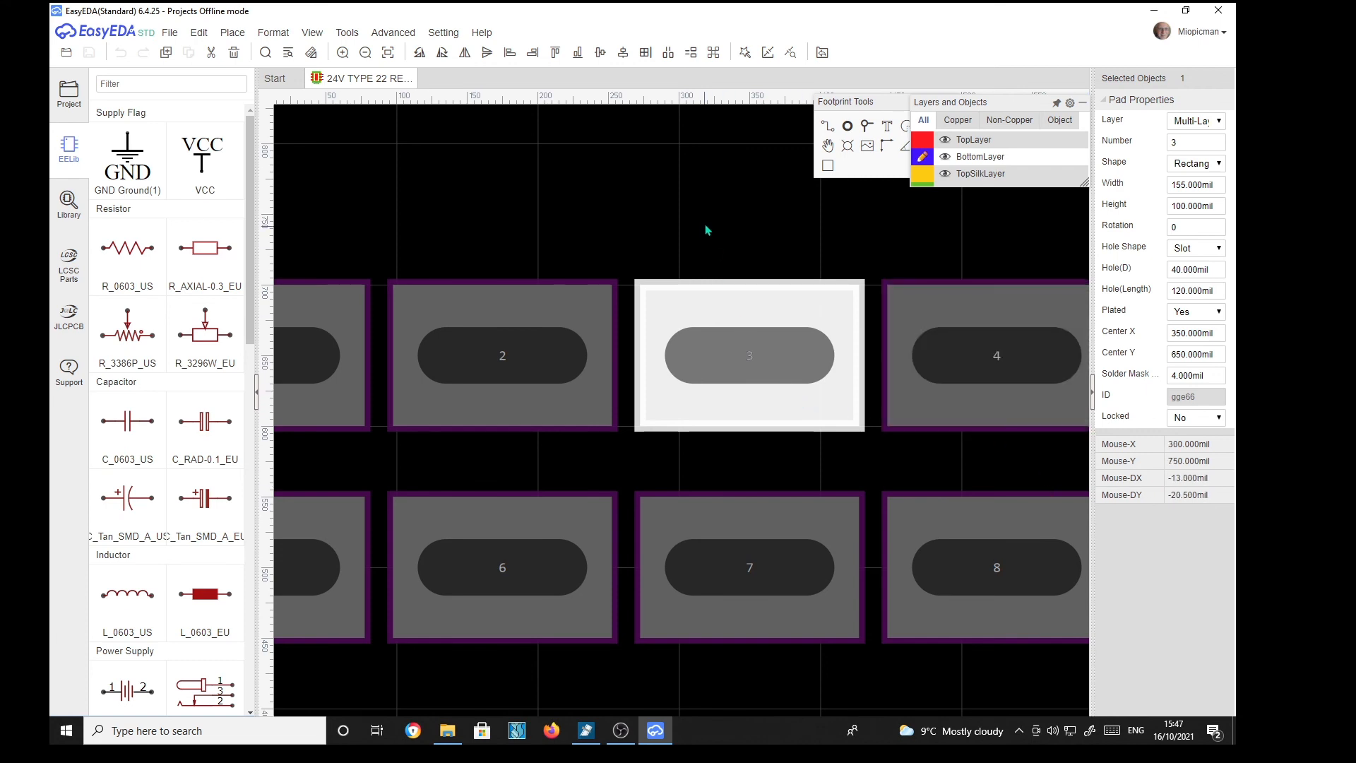
{"action": "scroll", "coordinate": [706, 229], "scroll_direction": "down", "scroll_amount": 4}
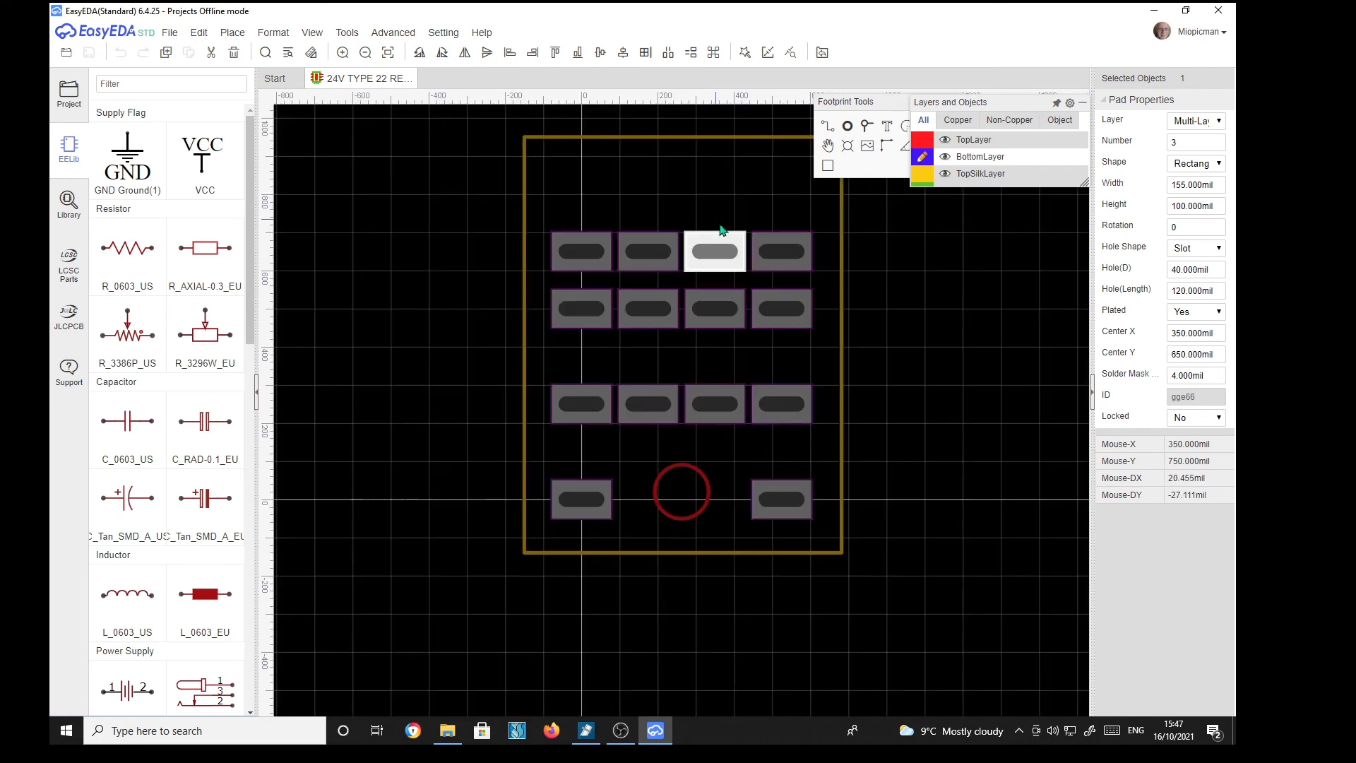
{"action": "right_click_drag", "start_coordinate": [731, 200], "coordinate": [741, 281]}
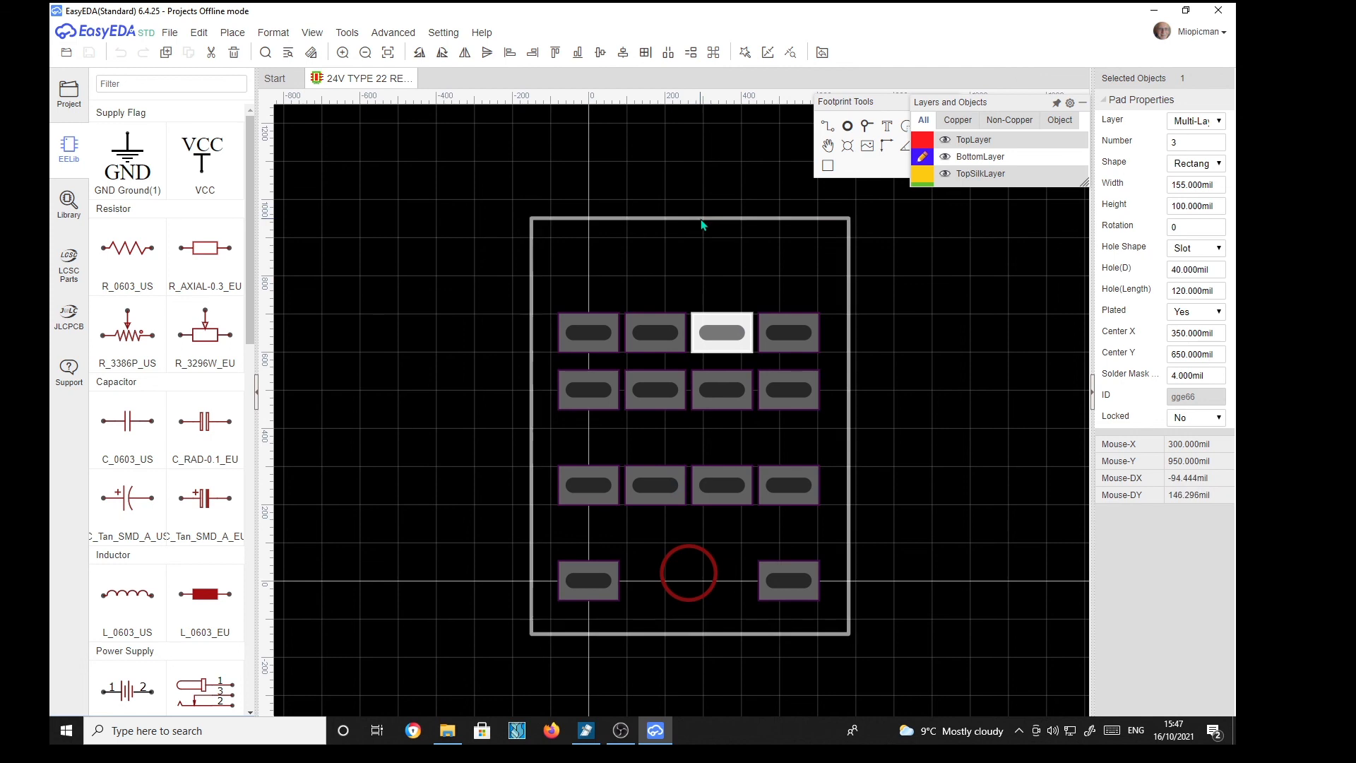
{"action": "scroll", "coordinate": [700, 225], "scroll_direction": "up", "scroll_amount": 1}
{"action": "right_click_drag", "start_coordinate": [701, 240], "coordinate": [640, 152]}
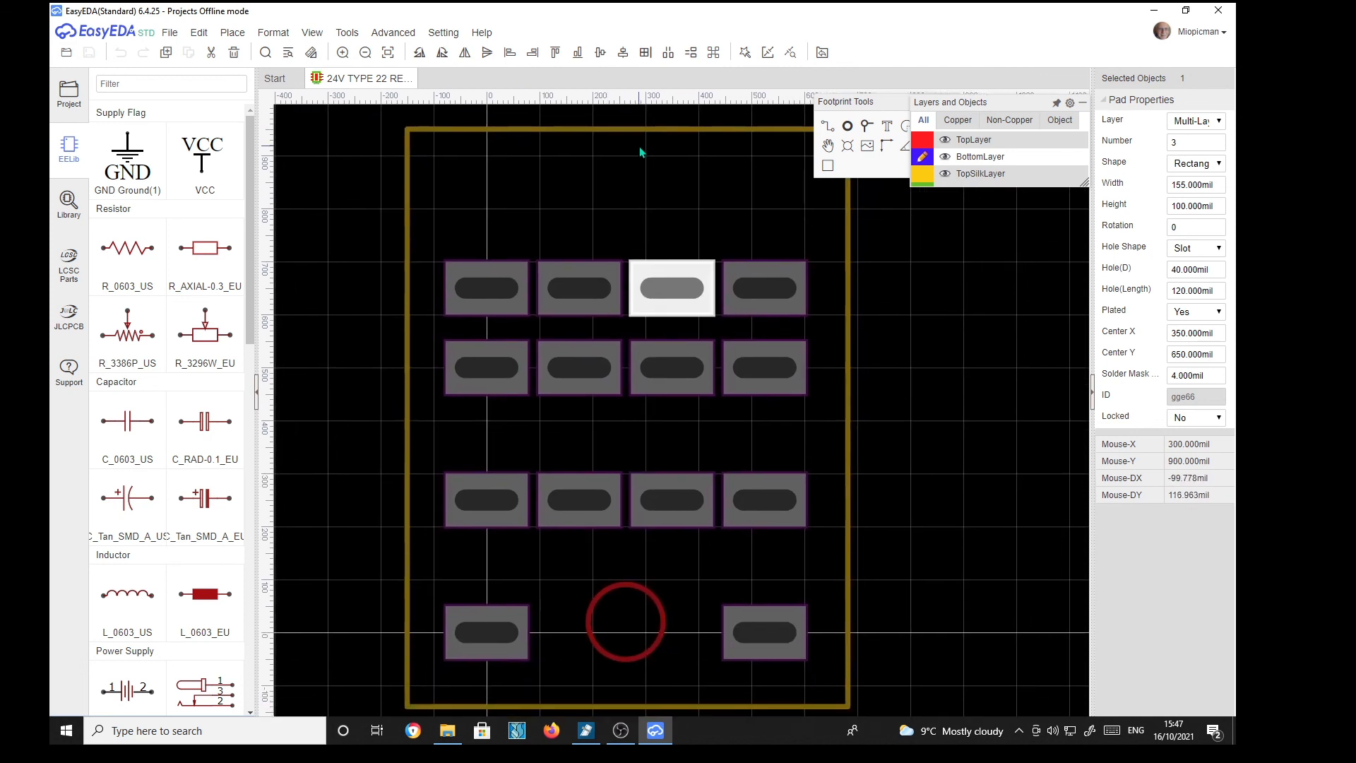